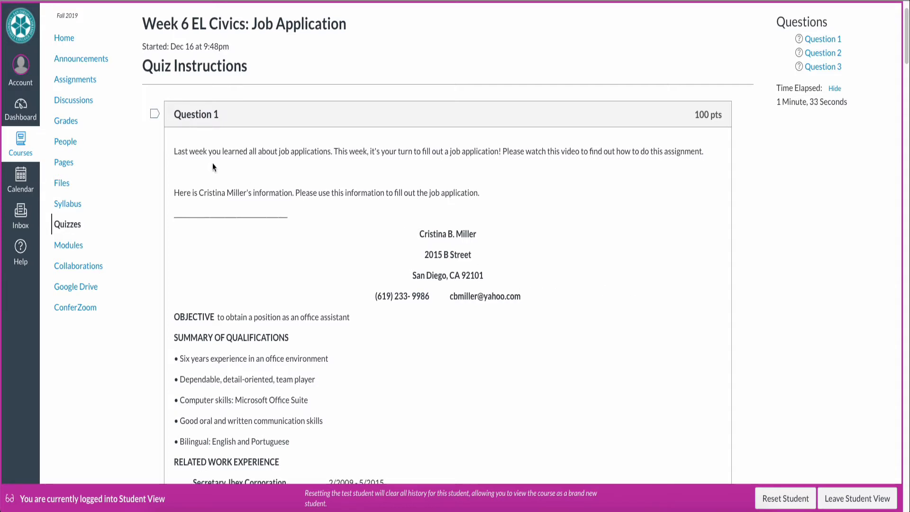
# - Read through Question 1's résumé to the Liveworksheets link, then narrow the quiz window beside the PDF
pyautogui.scroll(-1, 266, 303)
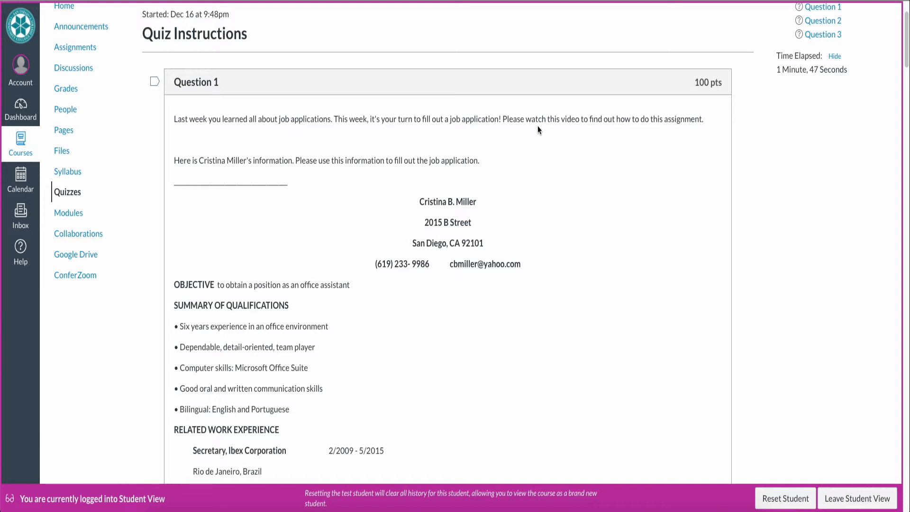
pyautogui.scroll(-1, 549, 221)
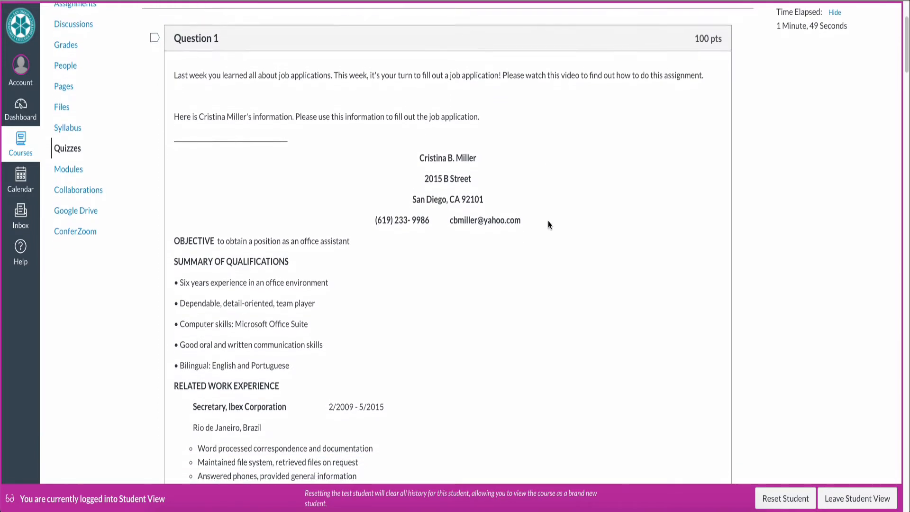
pyautogui.scroll(-1, 548, 222)
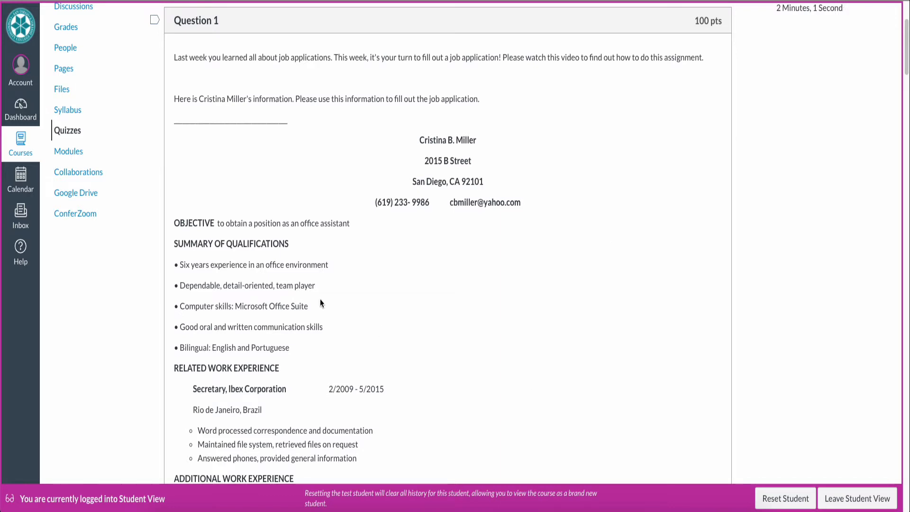
pyautogui.scroll(-3, 596, 374)
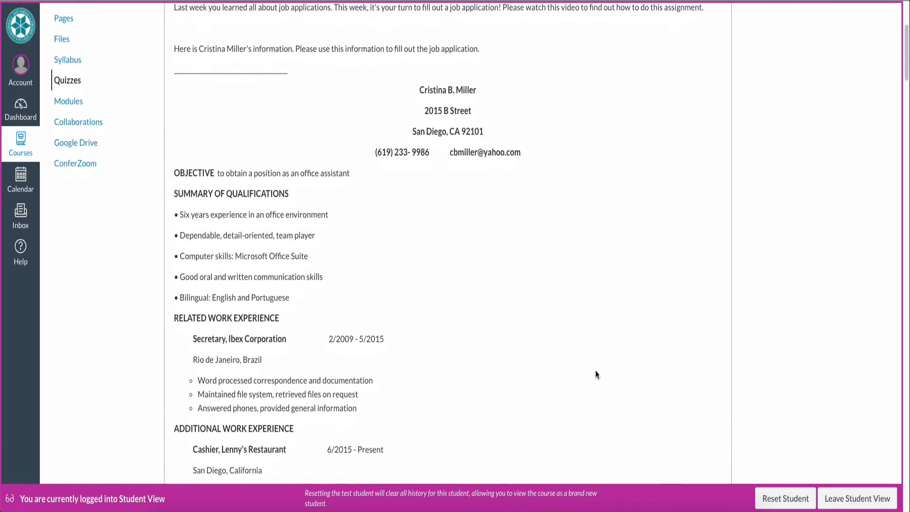
pyautogui.scroll(-3, 596, 374)
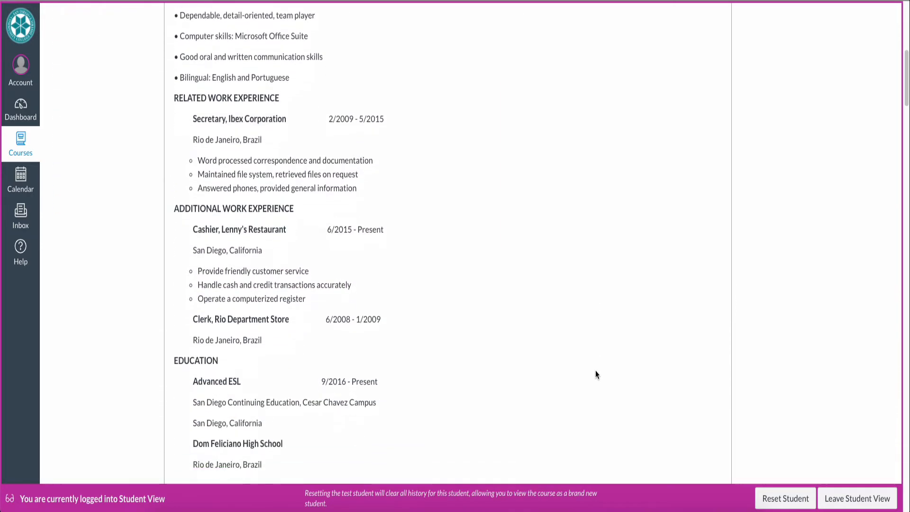
pyautogui.scroll(-5, 596, 375)
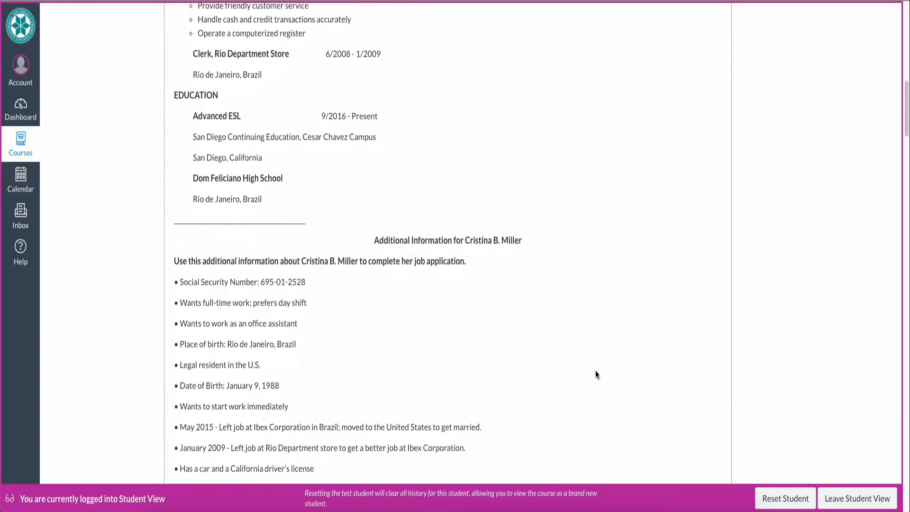
pyautogui.scroll(-2, 596, 373)
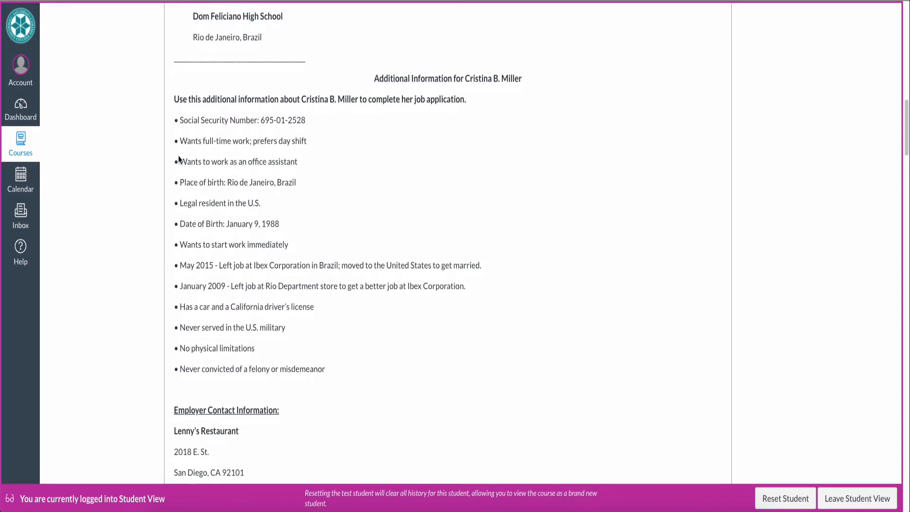
pyautogui.scroll(-7, 539, 330)
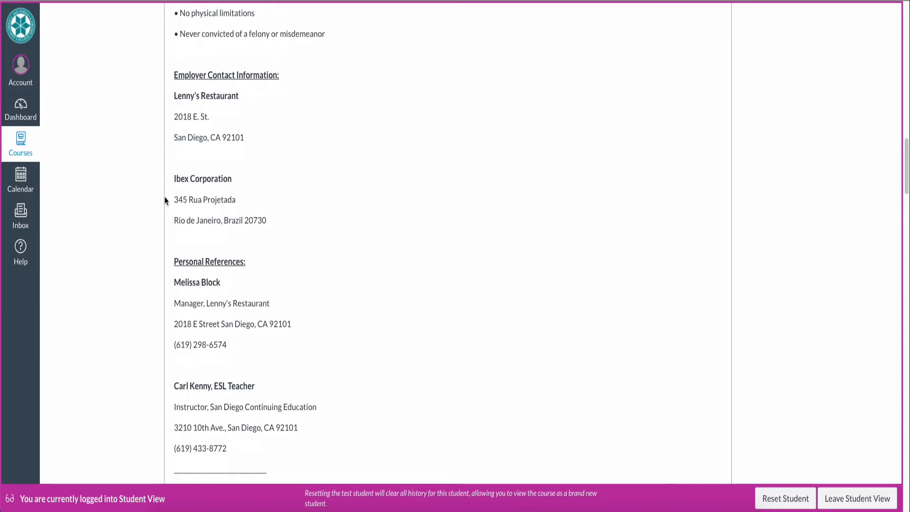
pyautogui.scroll(-1, 394, 187)
pyautogui.scroll(-2, 394, 187)
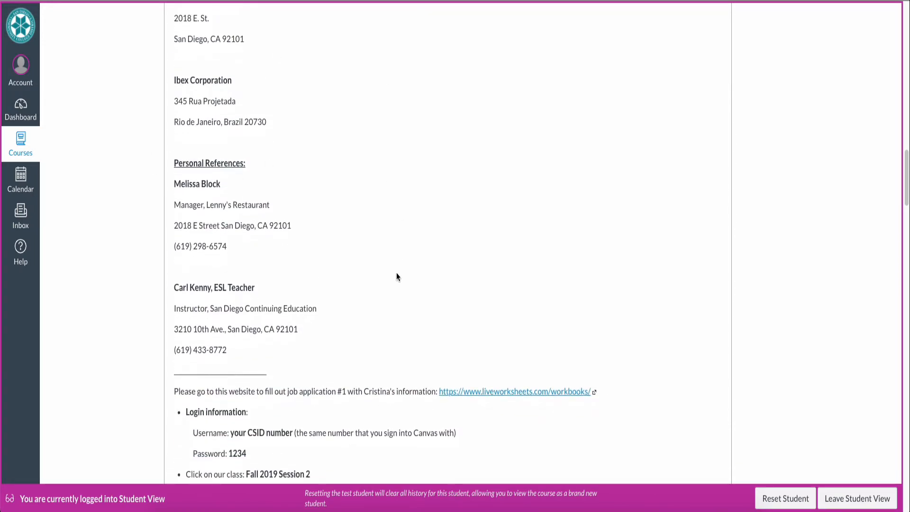
pyautogui.moveTo(908, 283); pyautogui.dragTo(495, 260)
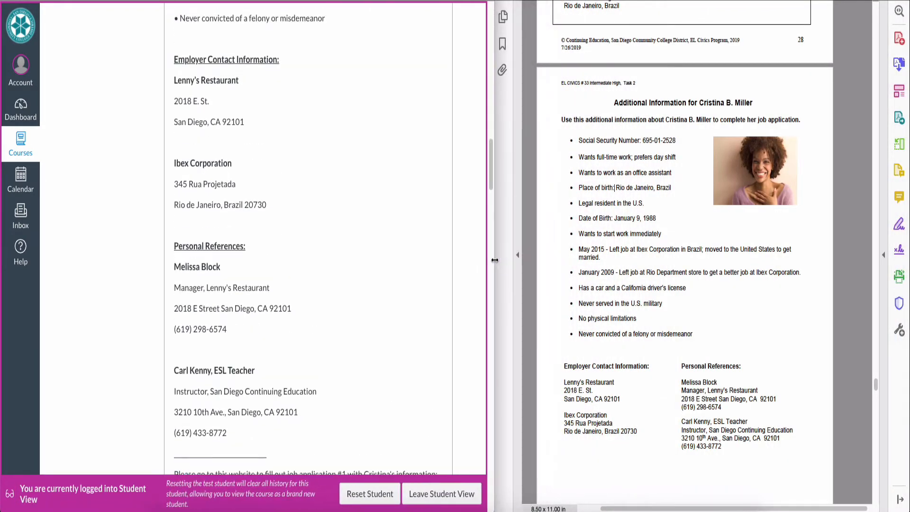
# - Place the Liveworksheets login window flush beside the Canvas quiz page
pyautogui.click(392, 1)
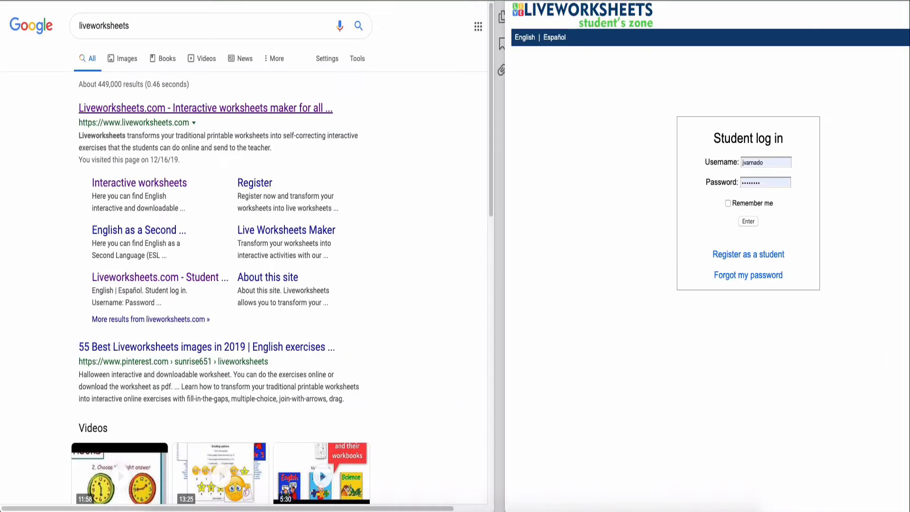
pyautogui.moveTo(505, 261); pyautogui.dragTo(495, 260)
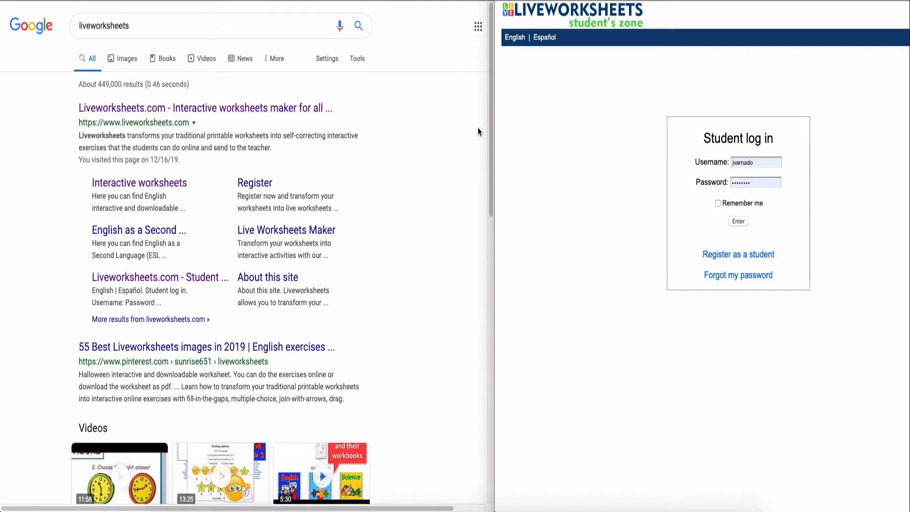
pyautogui.hotkey('ctrl', 'Tab')
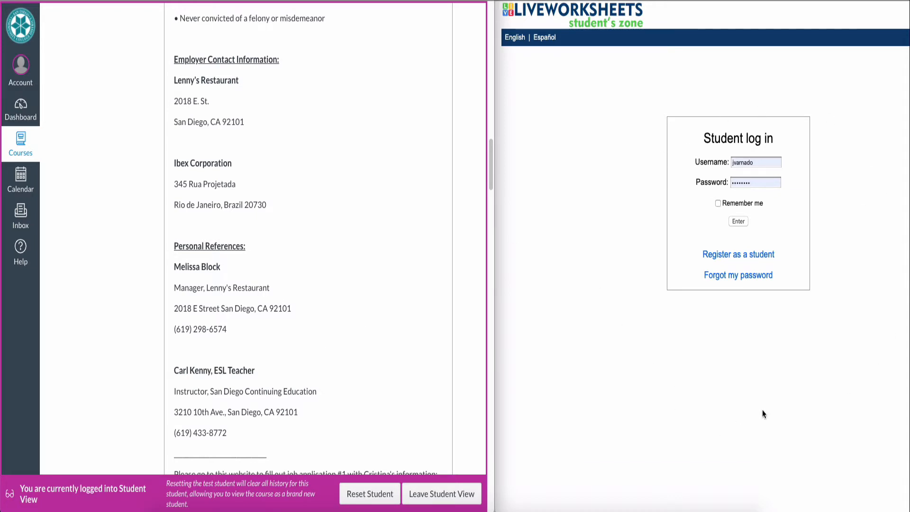
pyautogui.scroll(-5, 299, 249)
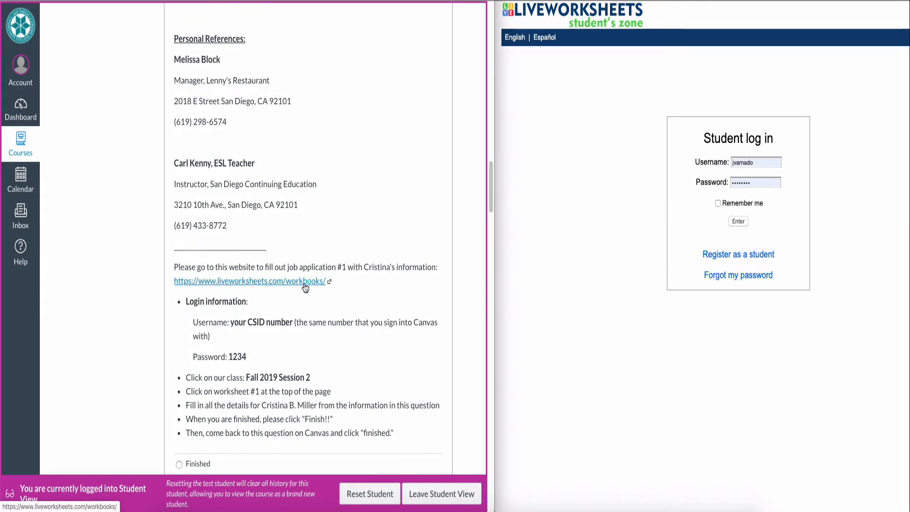
# - Clear the autofilled saved username and password from the login form
pyautogui.click(750, 162)
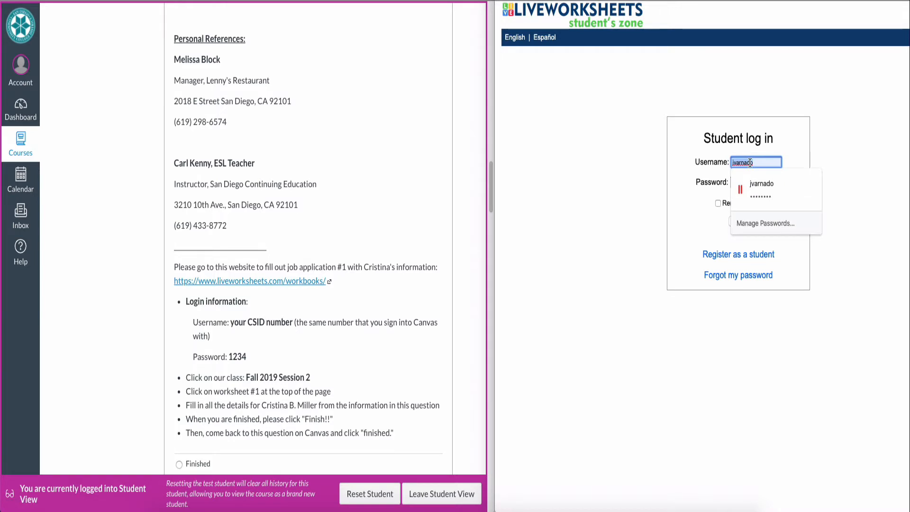
pyautogui.press('BackSpace')
pyautogui.click(656, 173)
pyautogui.click(756, 188)
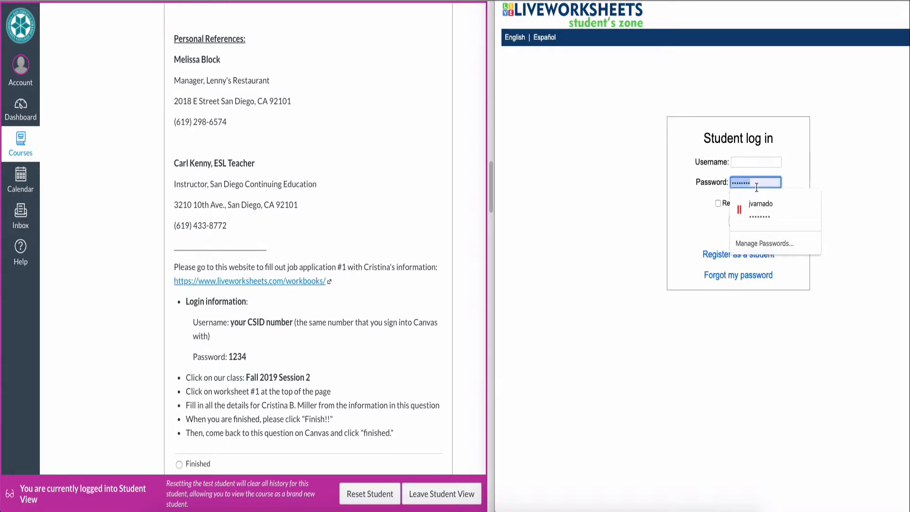
pyautogui.press('BackSpace')
pyautogui.click(599, 148)
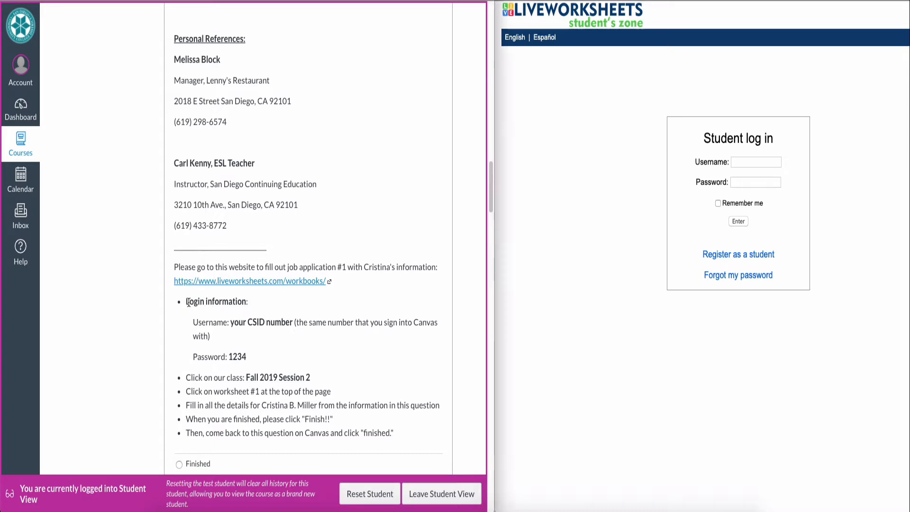
# - Log in as the student with the CSID number and the class password
pyautogui.moveTo(187, 302); pyautogui.dragTo(242, 303)
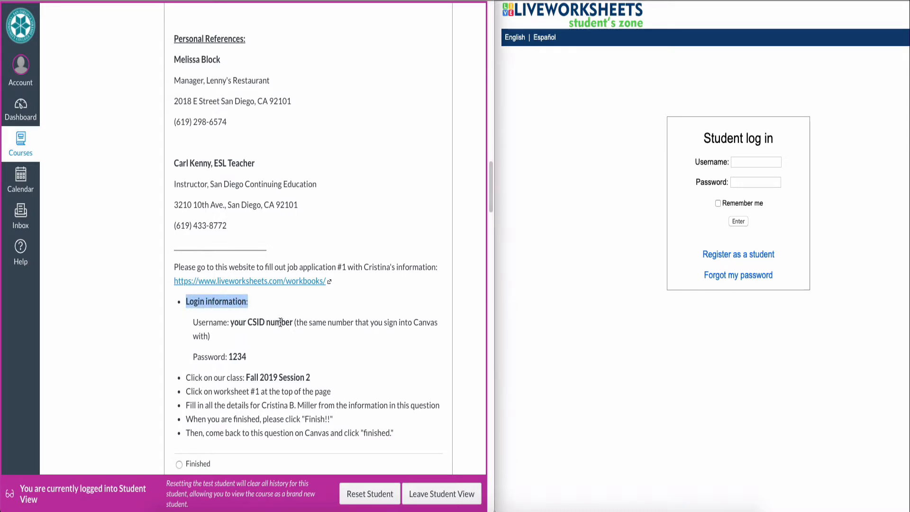
pyautogui.click(747, 161)
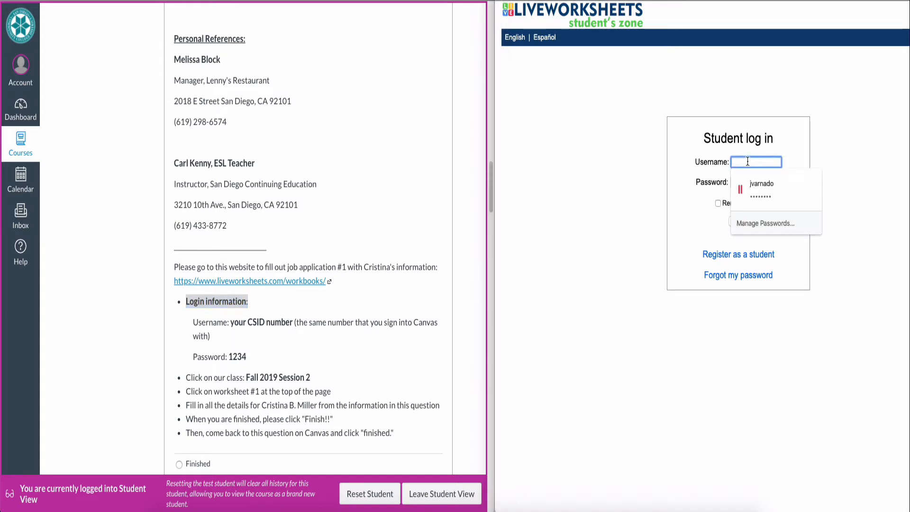
pyautogui.click(757, 180)
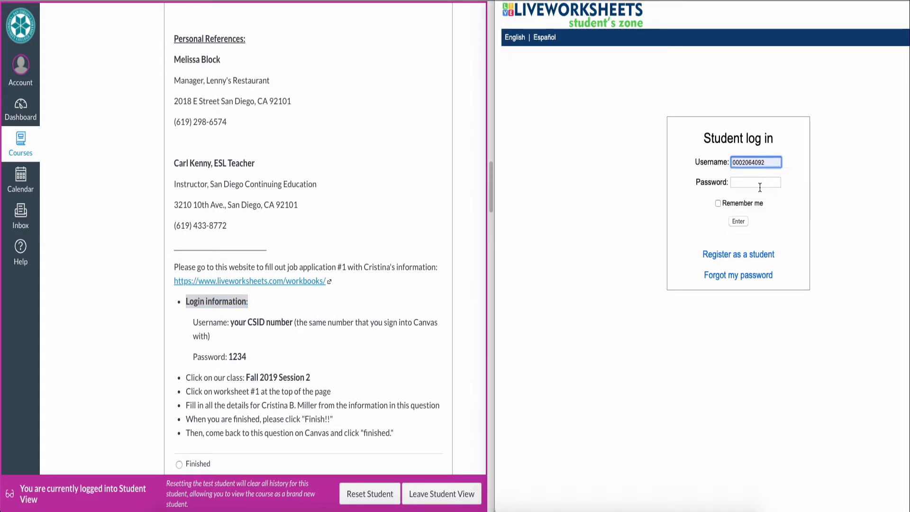
pyautogui.click(760, 185)
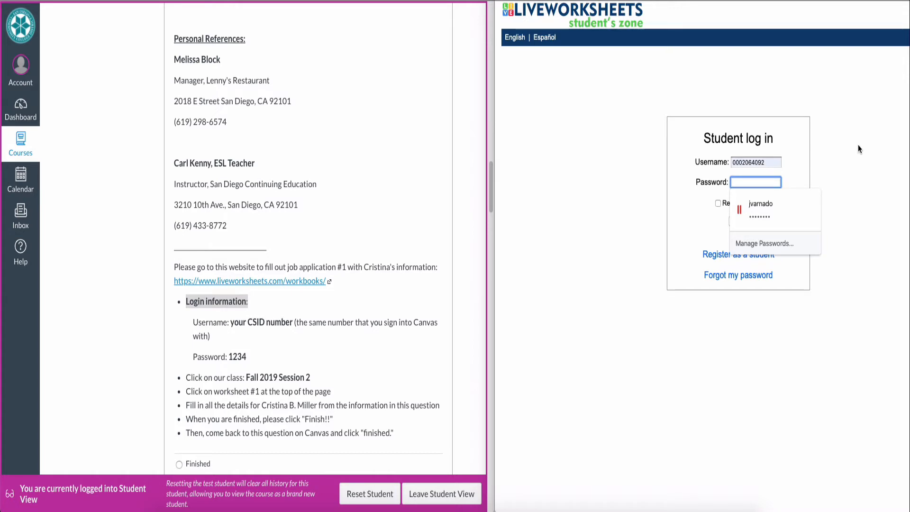
pyautogui.write('12')
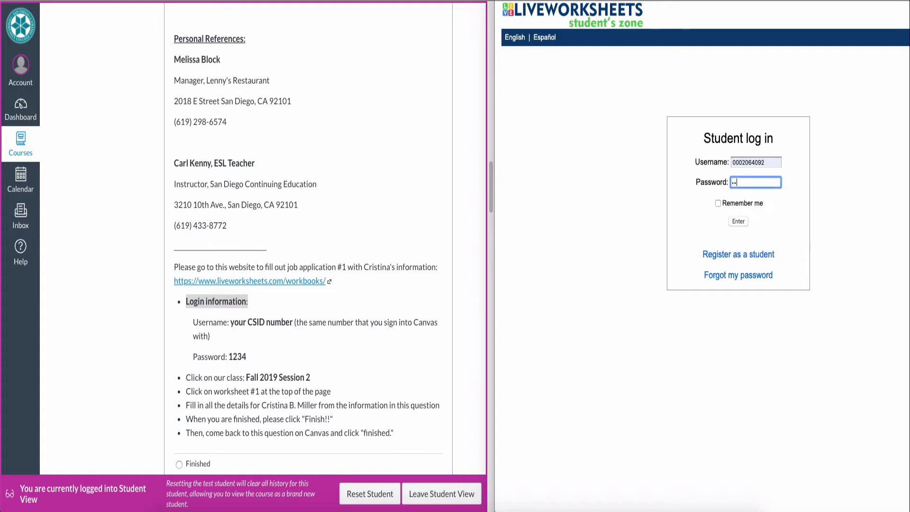
pyautogui.write('3')
pyautogui.click(739, 222)
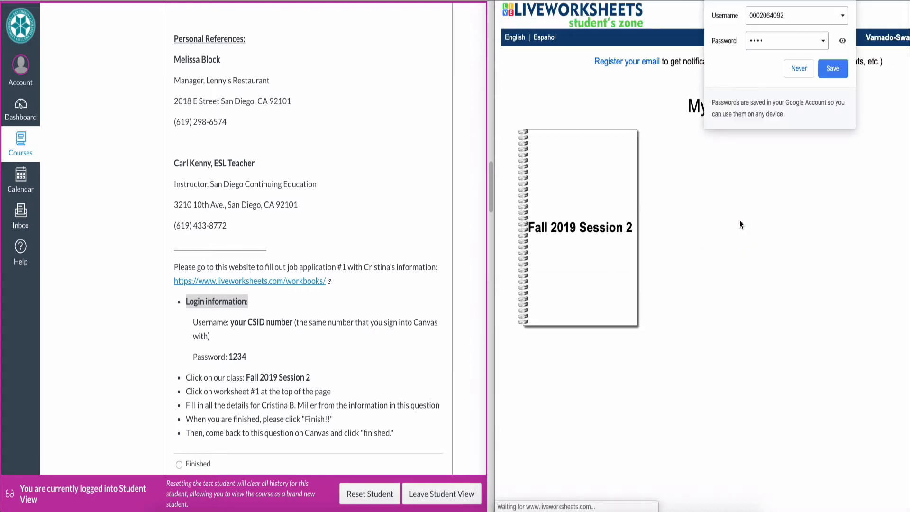
# - Decline saving the password and open the Fall 2019 Session 2 workbook
pyautogui.press('Escape')
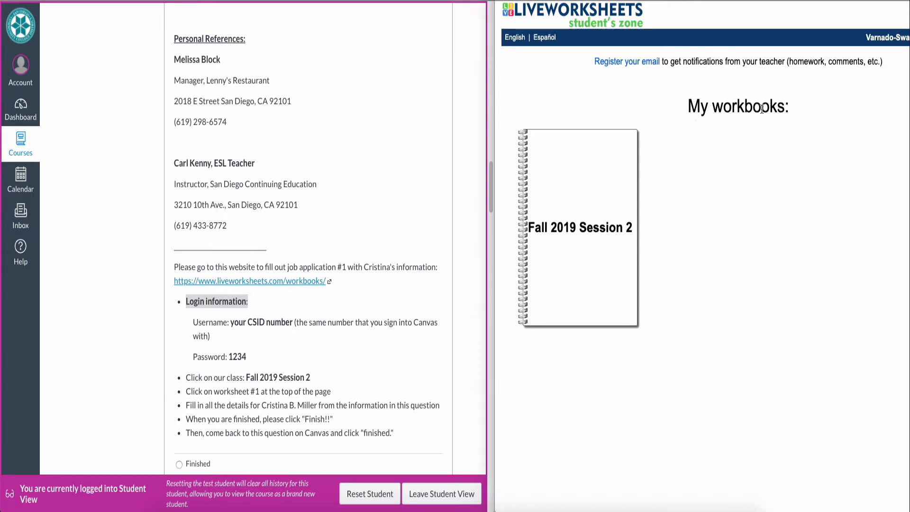
pyautogui.click(583, 243)
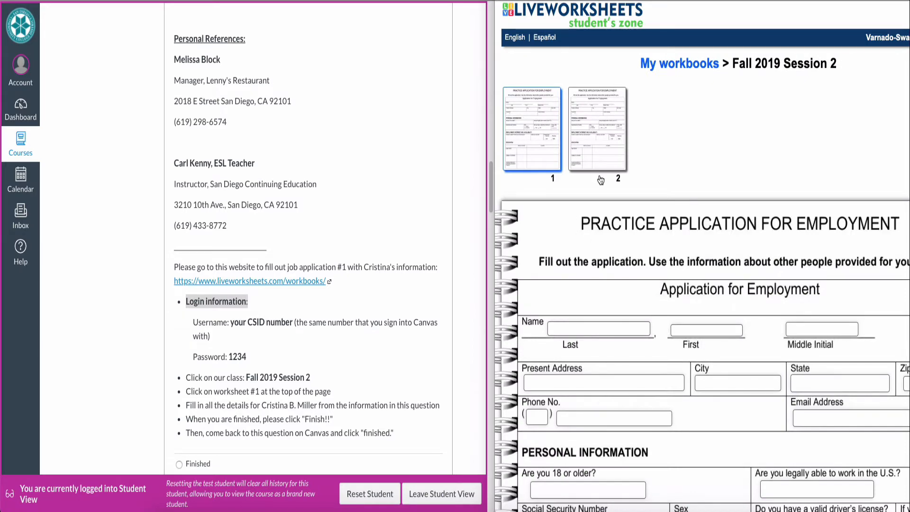
pyautogui.scroll(-4, 730, 227)
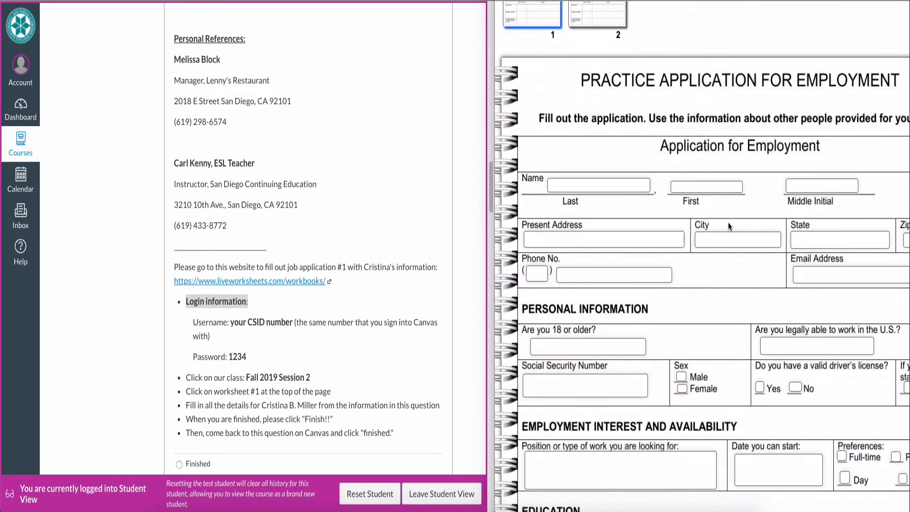
# - Narrow the Canvas page and widen the worksheet window into the freed space
pyautogui.click(466, 46)
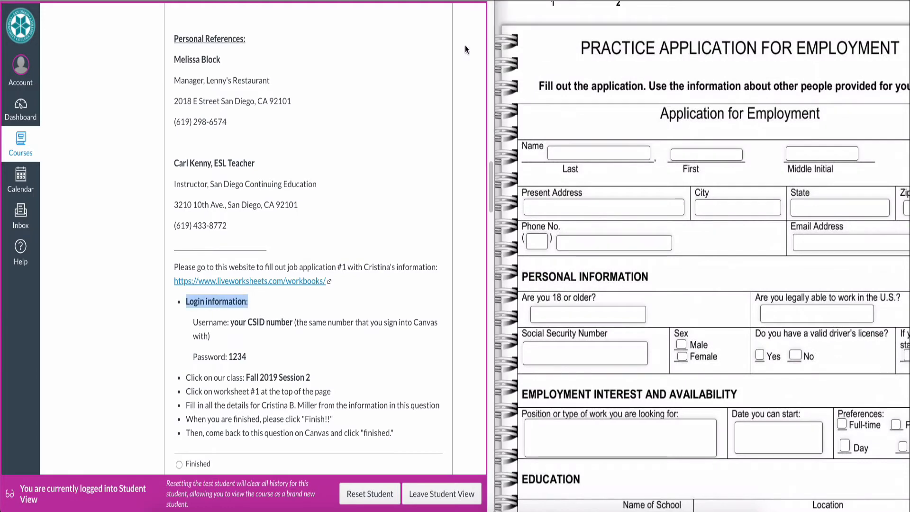
pyautogui.moveTo(492, 39); pyautogui.dragTo(428, 41)
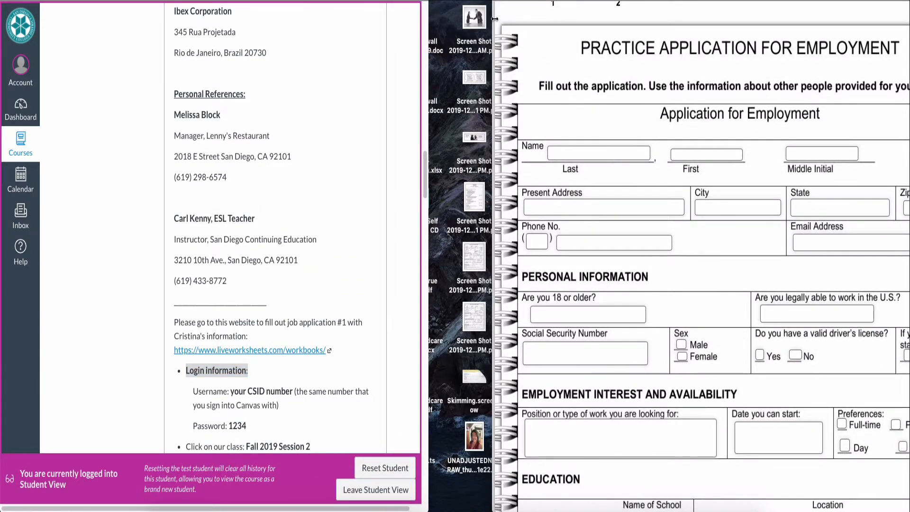
pyautogui.moveTo(494, 18); pyautogui.dragTo(427, 22)
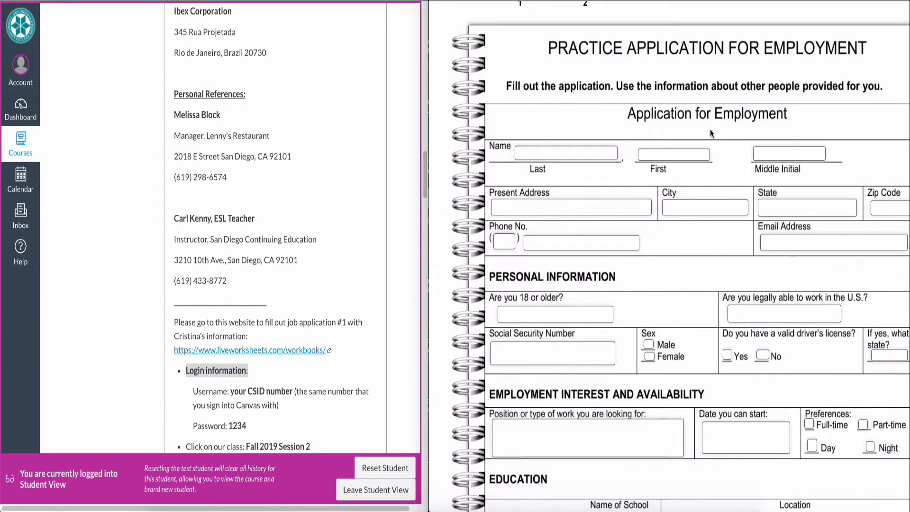
# - Enter the applicant's last name from the résumé into the Last name field
pyautogui.click(576, 153)
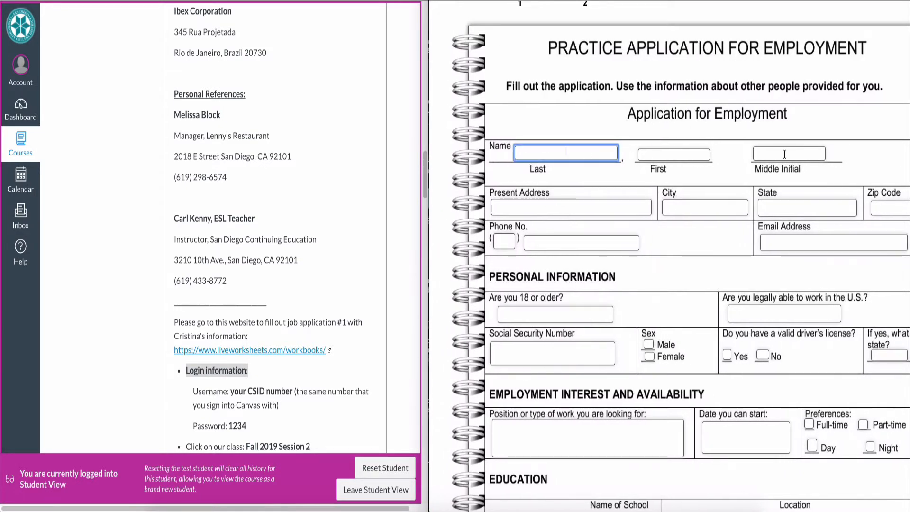
pyautogui.click(277, 137)
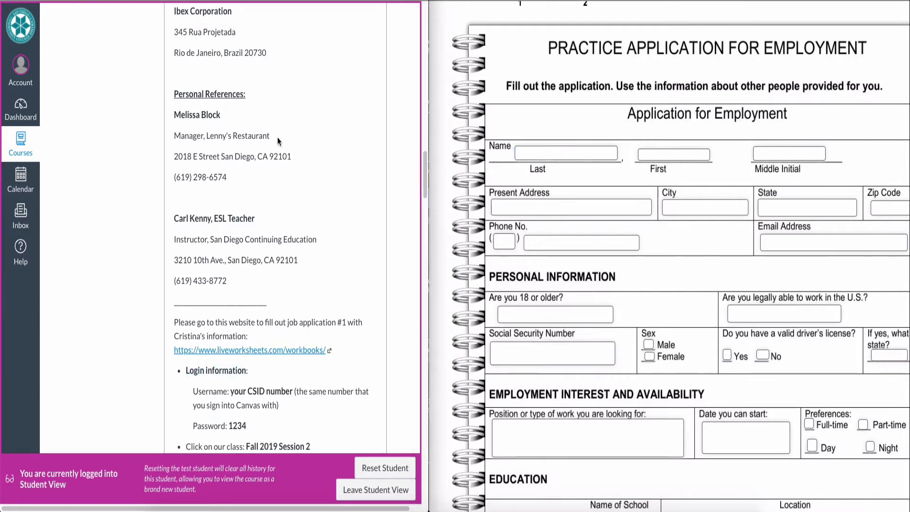
pyautogui.scroll(5, 277, 137)
pyautogui.scroll(20, 277, 137)
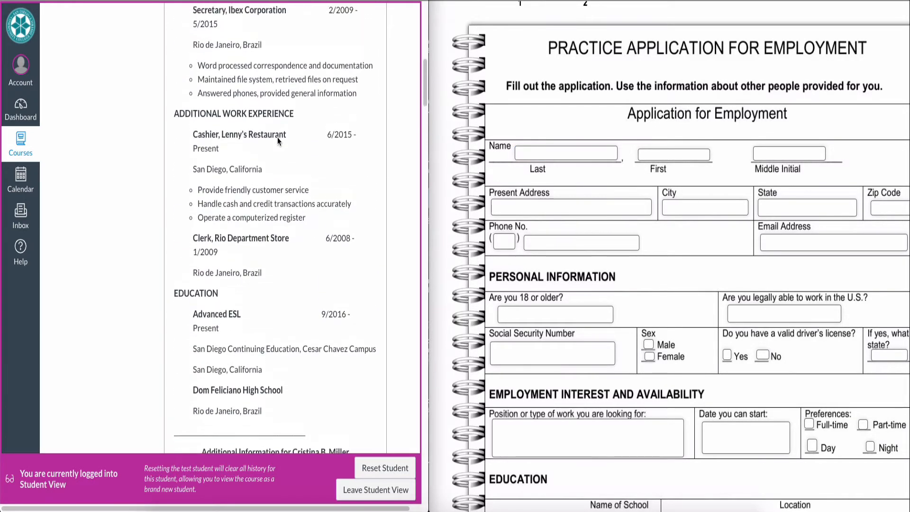
pyautogui.scroll(5, 278, 137)
pyautogui.scroll(-5, 278, 138)
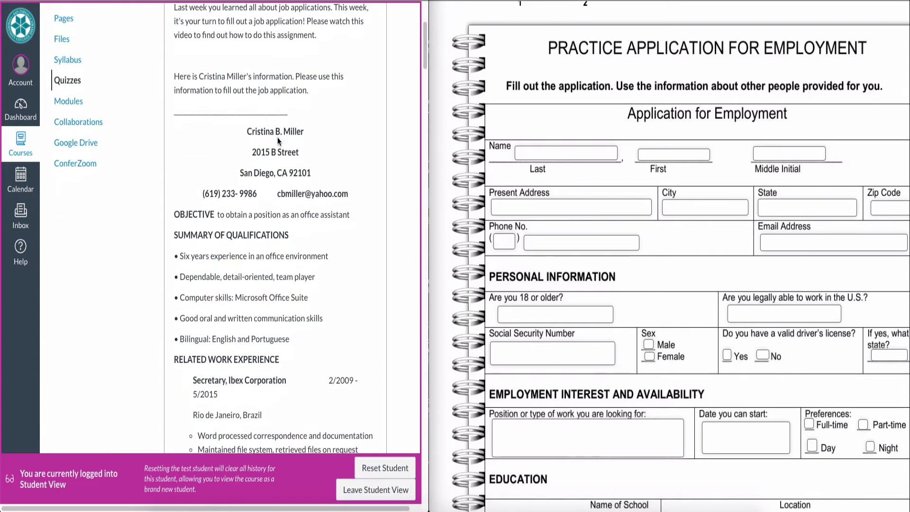
pyautogui.moveTo(247, 131); pyautogui.dragTo(304, 131)
pyautogui.click(319, 135)
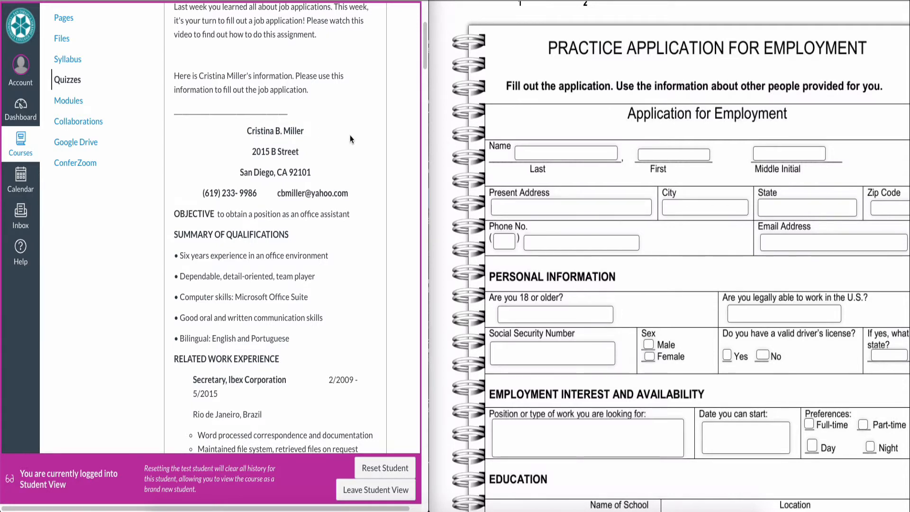
pyautogui.click(564, 152)
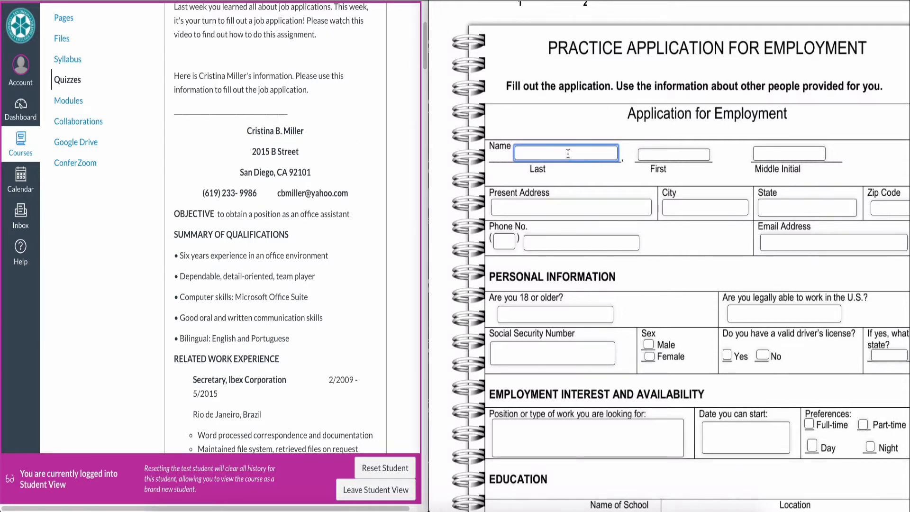
pyautogui.scroll(4, 585, 156)
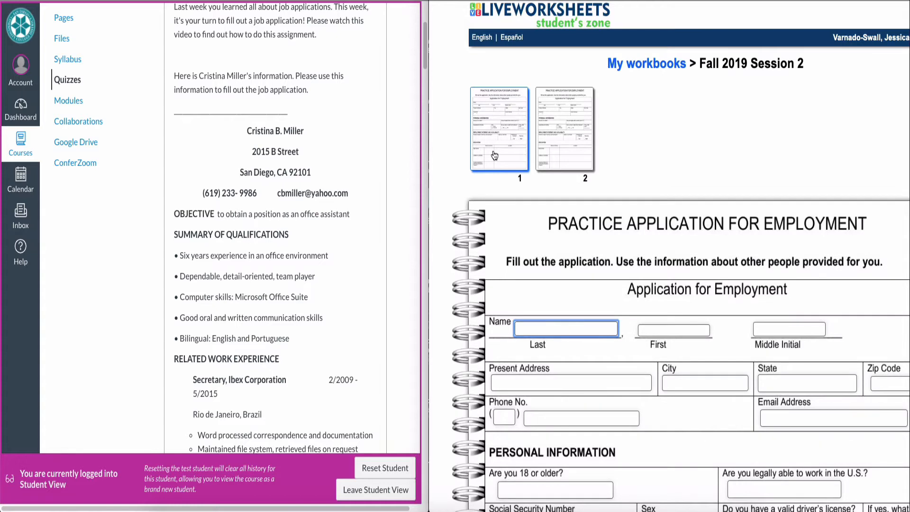
pyautogui.scroll(-20, 369, 138)
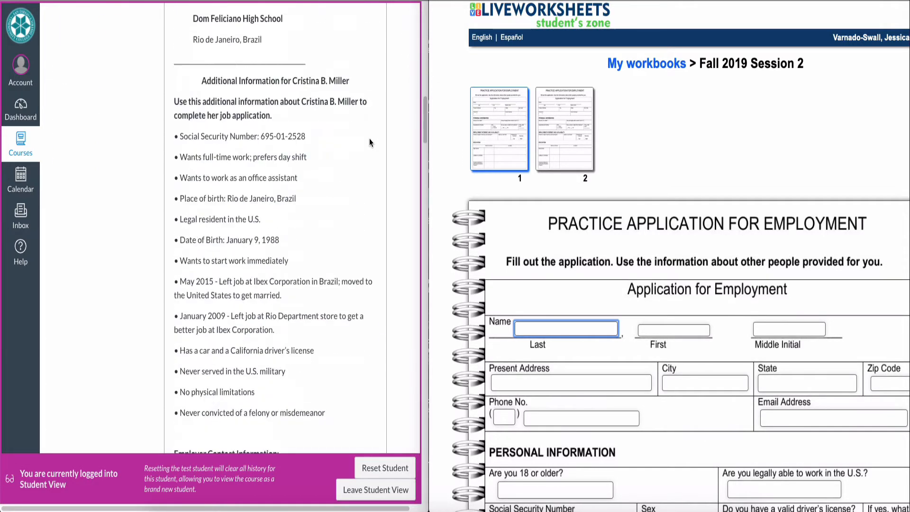
pyautogui.scroll(-15, 368, 138)
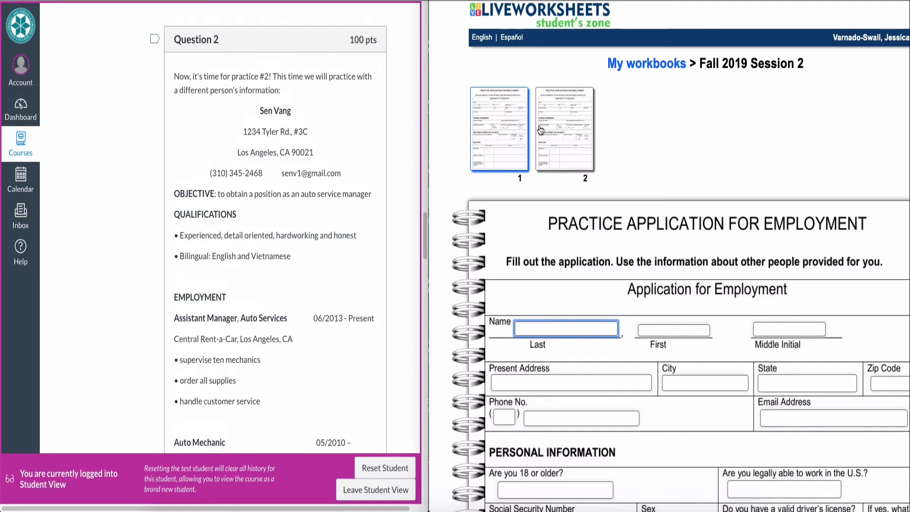
pyautogui.scroll(15, 375, 136)
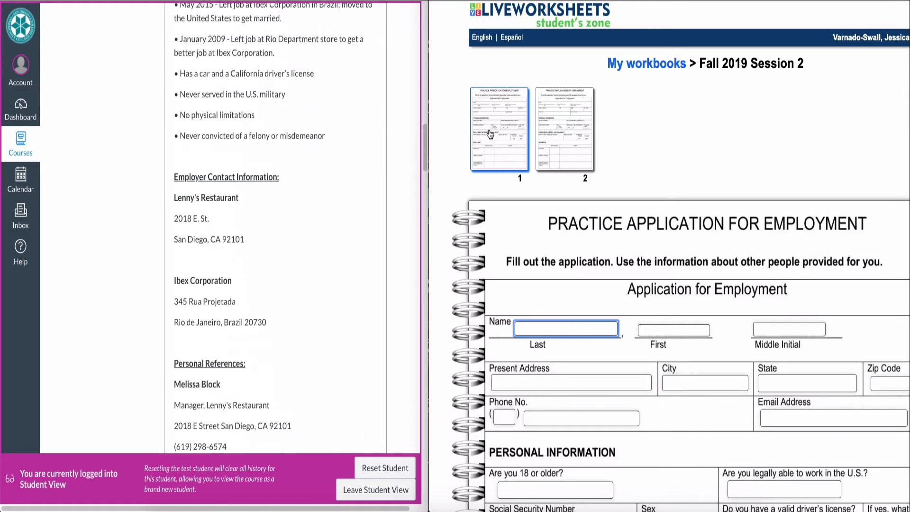
pyautogui.scroll(10, 337, 121)
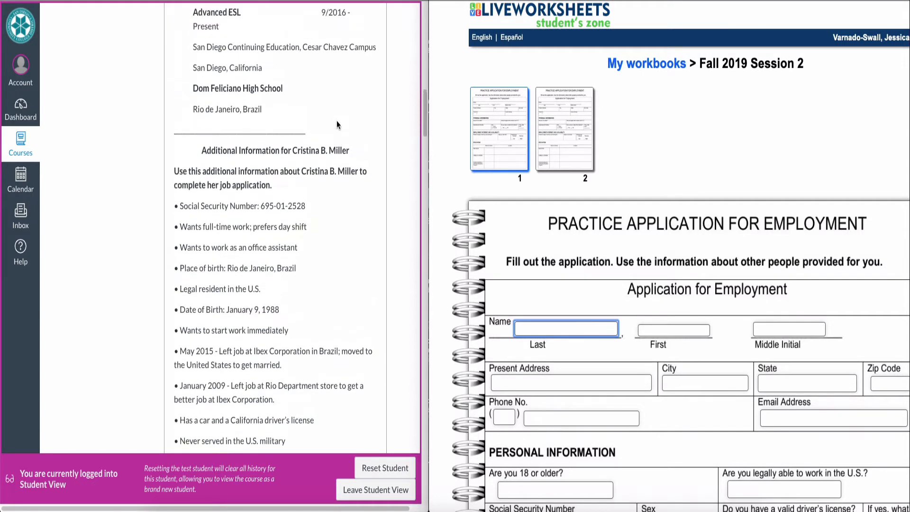
pyautogui.scroll(-3, 588, 243)
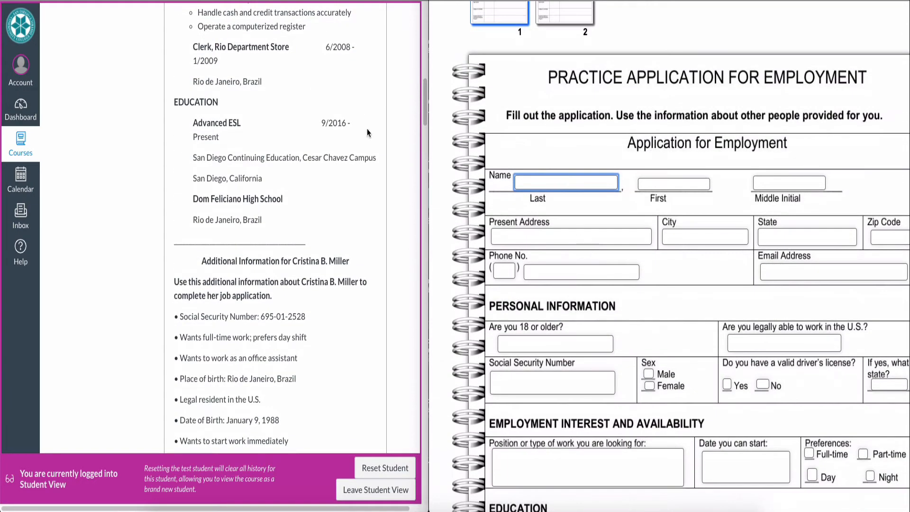
pyautogui.scroll(5, 367, 129)
pyautogui.scroll(8, 367, 129)
pyautogui.scroll(-2, 367, 129)
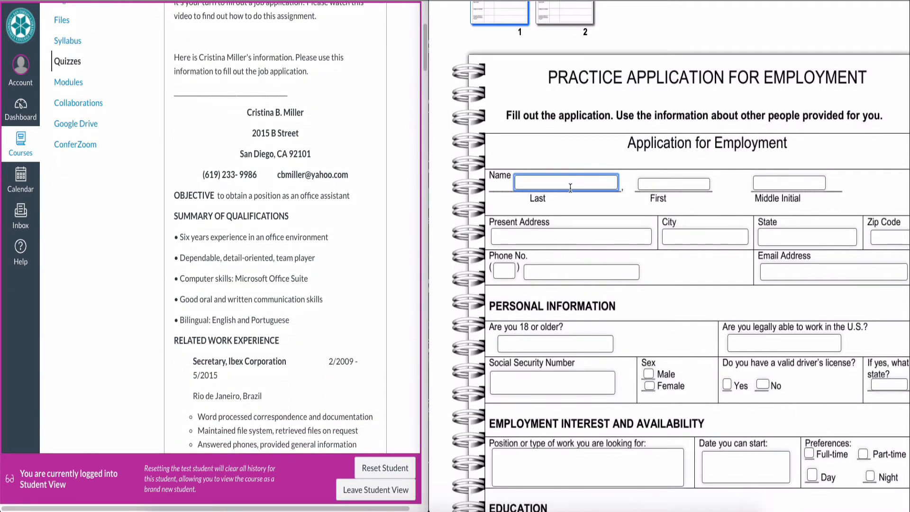
pyautogui.doubleClick(293, 112)
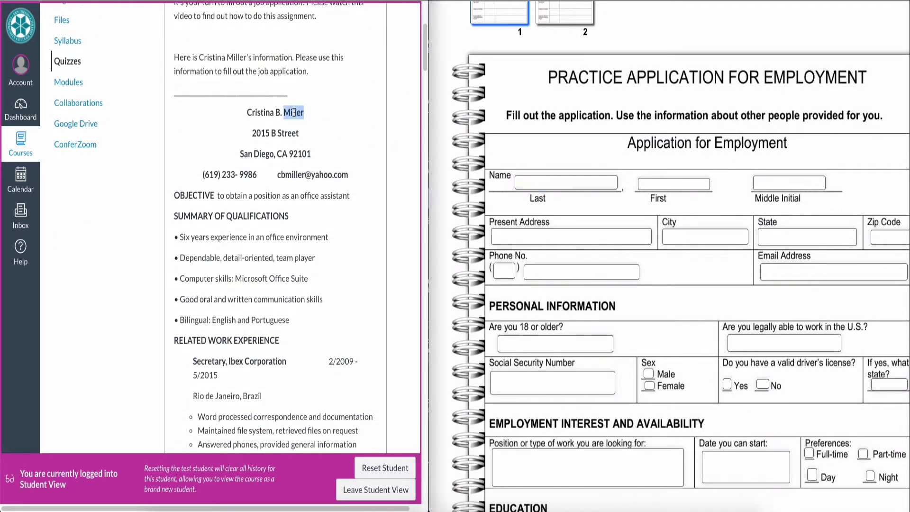
pyautogui.click(527, 186)
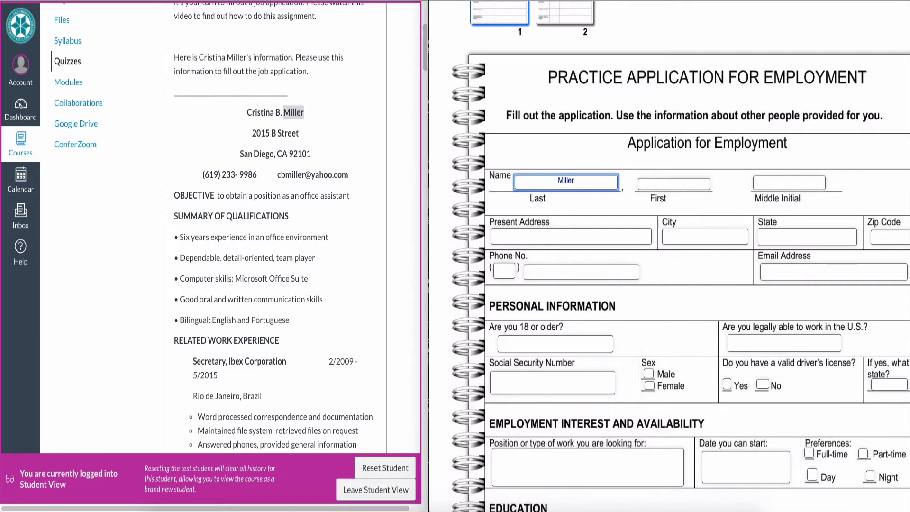
pyautogui.click(674, 184)
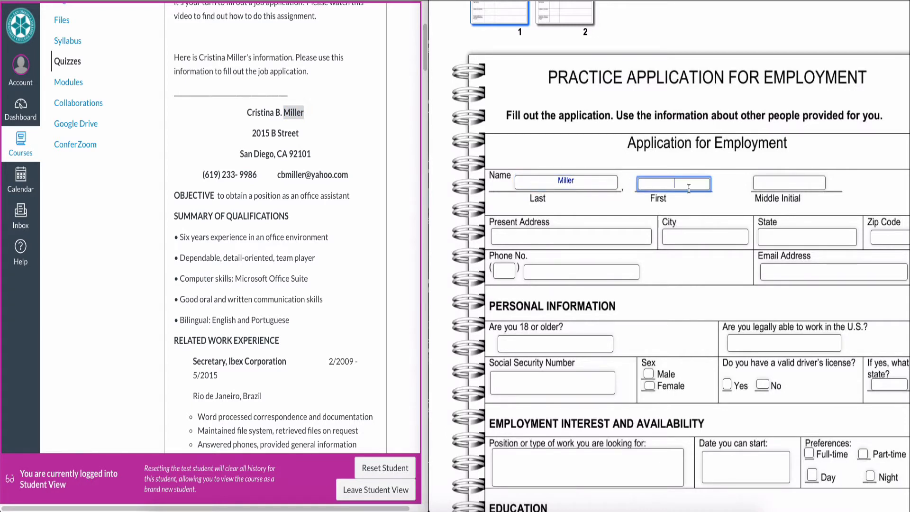
# - Fill in the applicant's first name and middle initial from the résumé
pyautogui.doubleClick(261, 114)
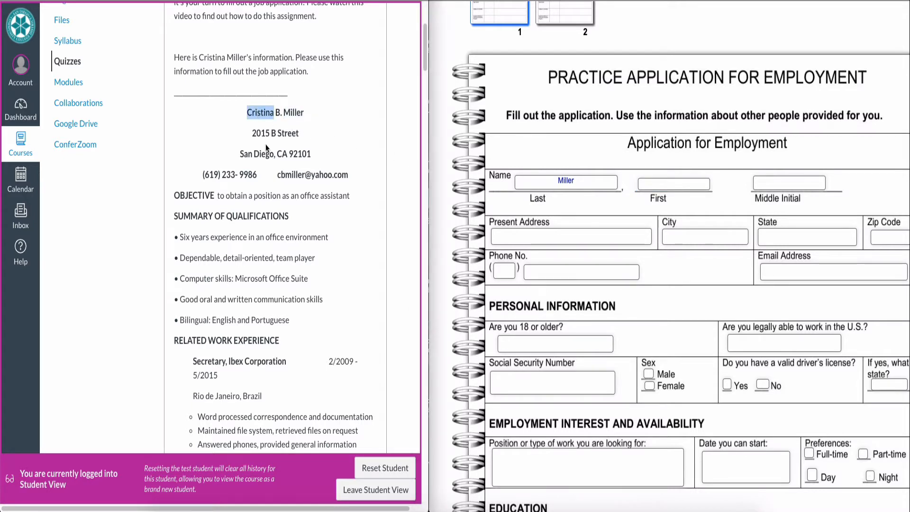
pyautogui.click(660, 181)
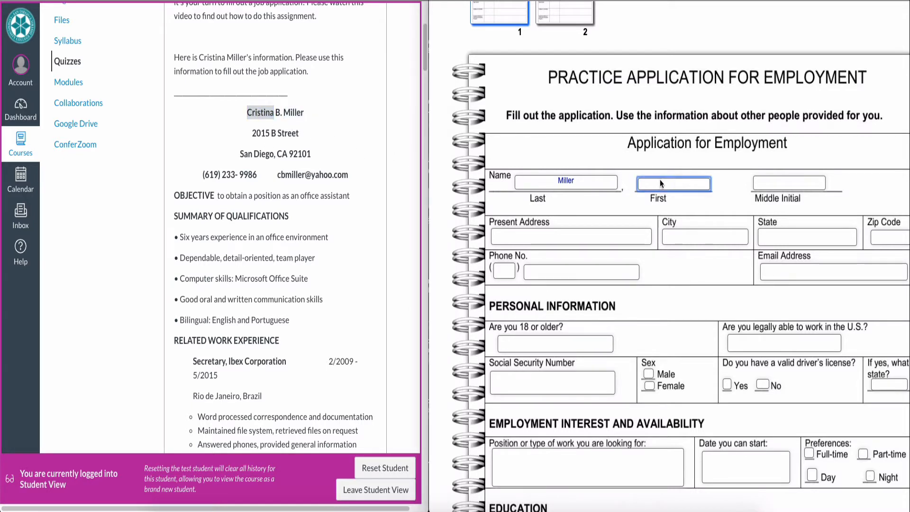
pyautogui.press('Tab')
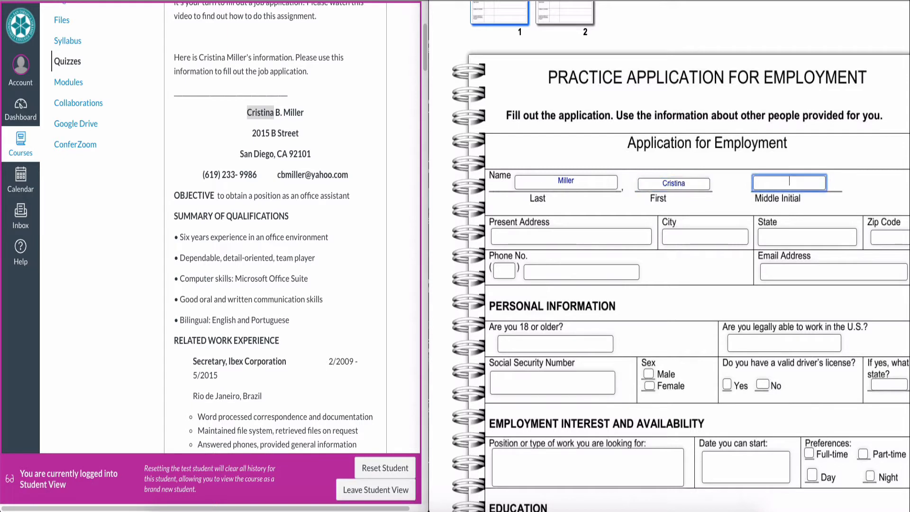
pyautogui.click(278, 117)
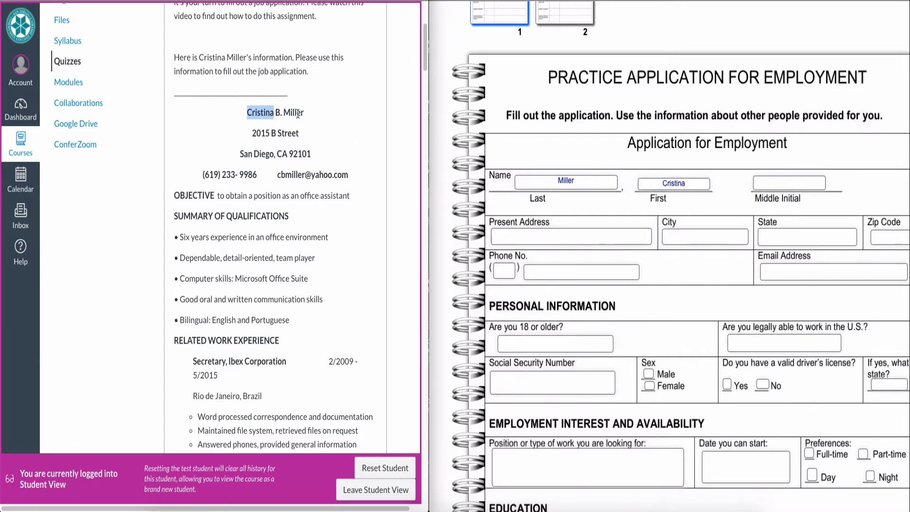
pyautogui.click(775, 185)
pyautogui.write('B.')
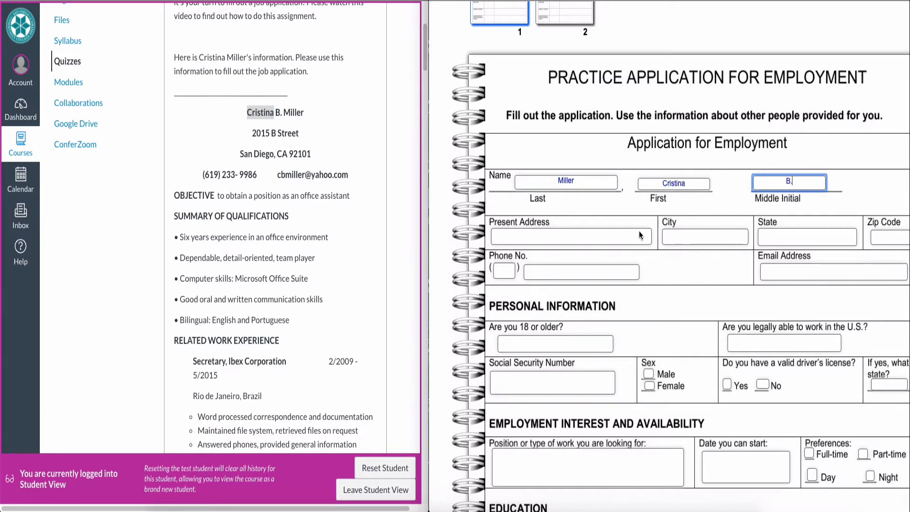
# - Fill in the applicant's street address, city, state and zip code from the résumé
pyautogui.click(607, 243)
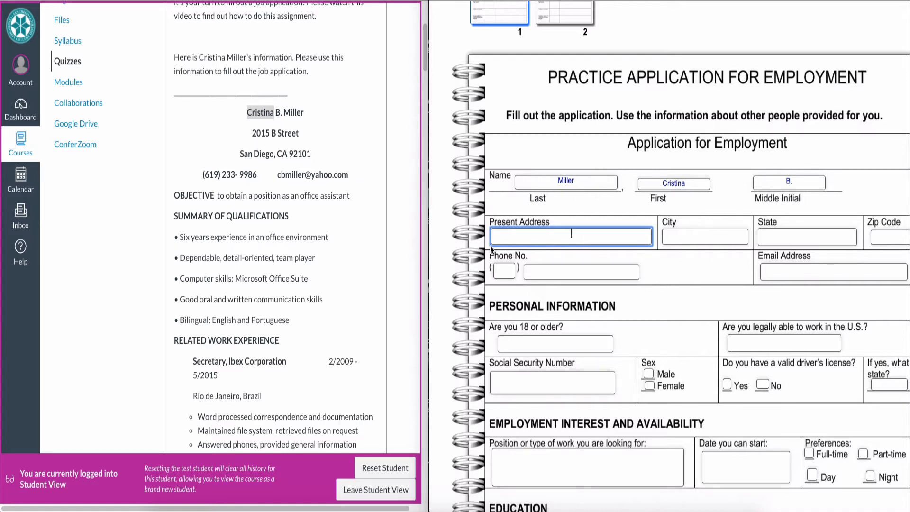
pyautogui.press('Tab')
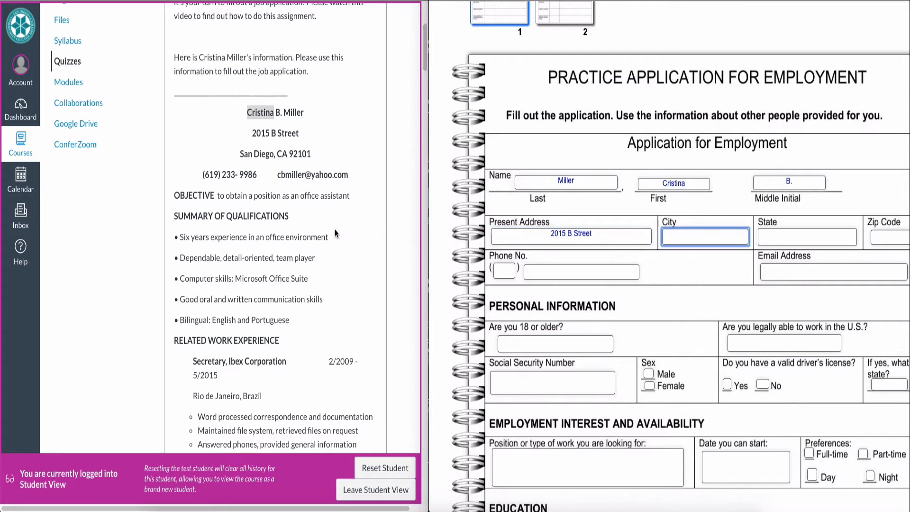
pyautogui.doubleClick(246, 154)
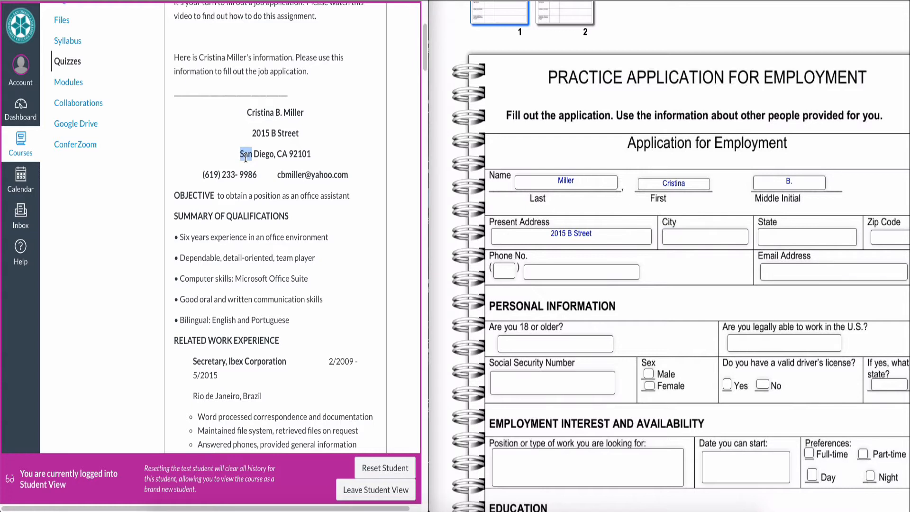
pyautogui.click(673, 242)
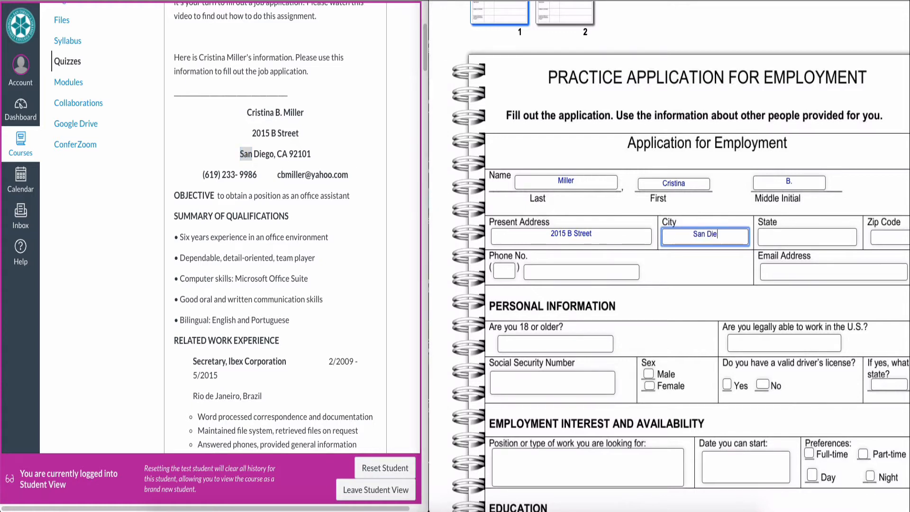
pyautogui.press('Tab')
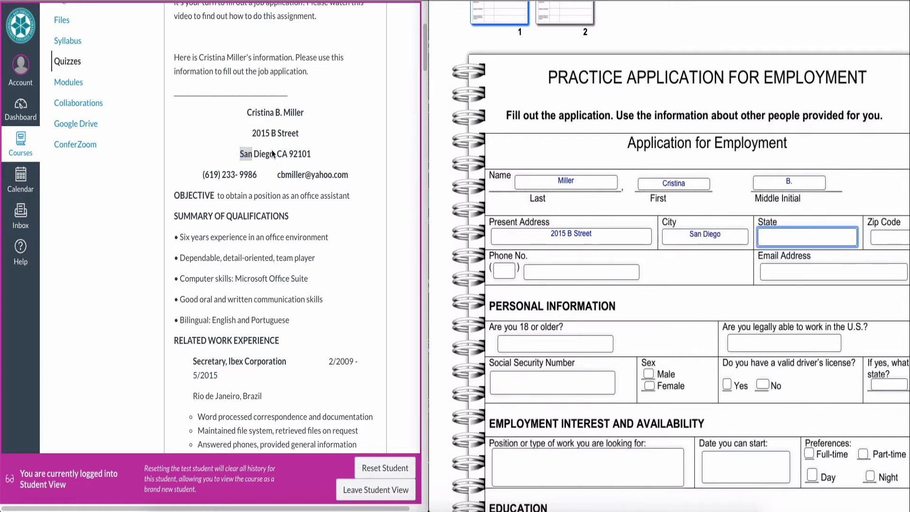
pyautogui.press('Tab')
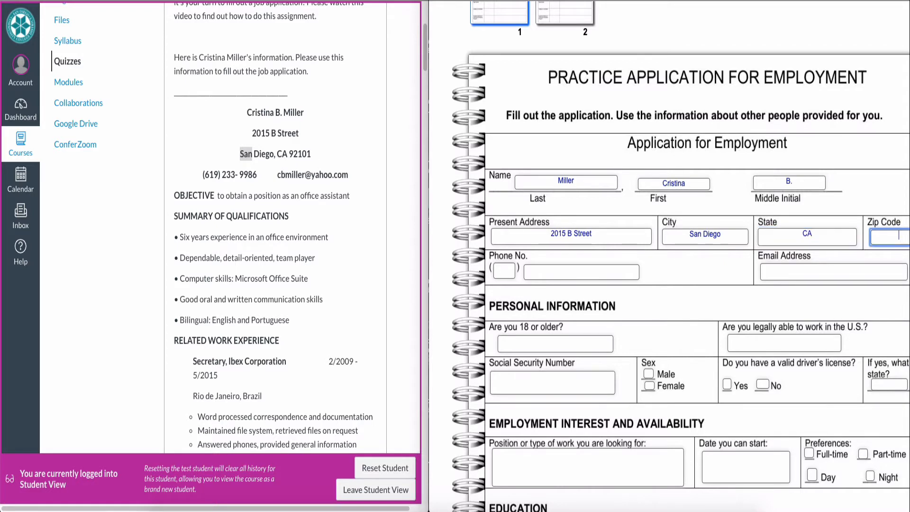
pyautogui.press('Tab')
pyautogui.click(293, 195)
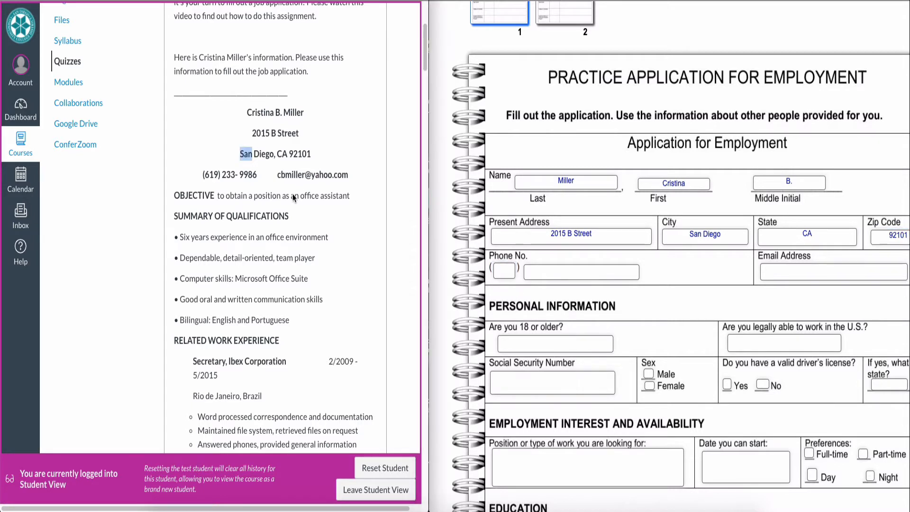
# - Mark the Sex question as Female with an x
pyautogui.click(293, 195)
pyautogui.scroll(-2, 293, 195)
pyautogui.scroll(-7, 293, 197)
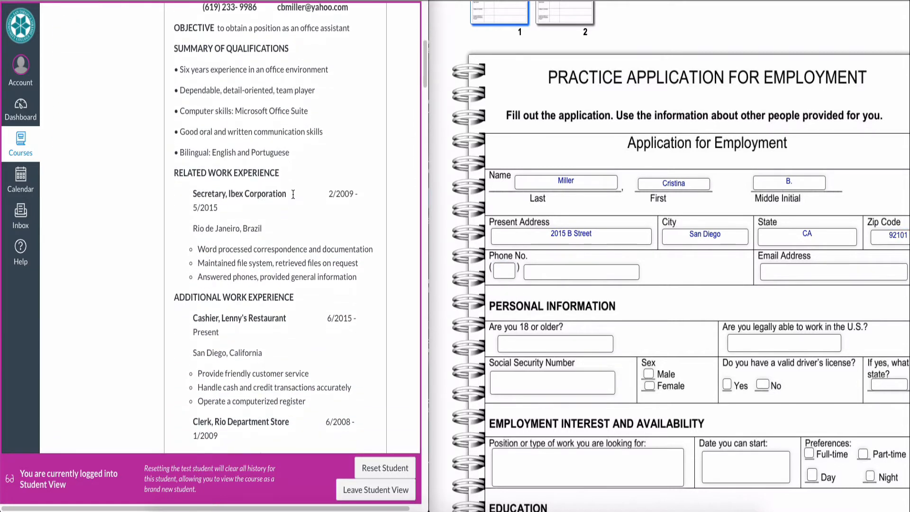
pyautogui.scroll(-8, 293, 196)
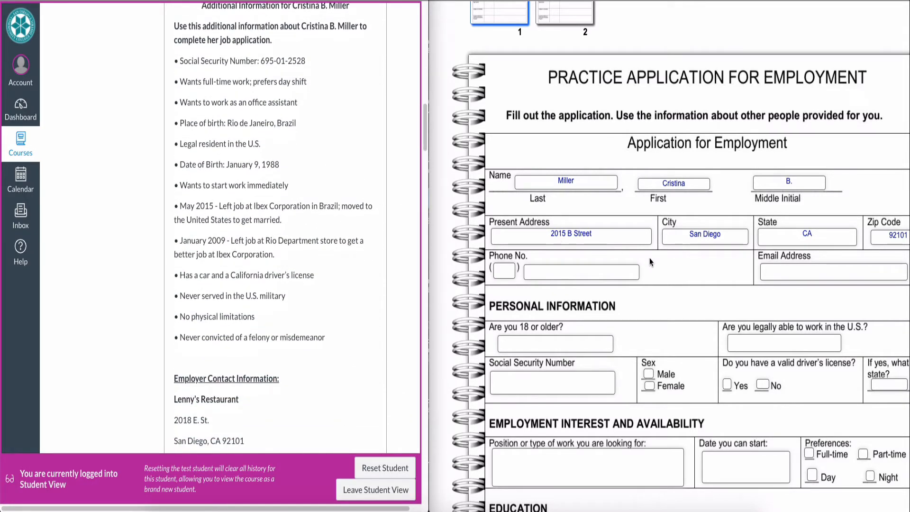
pyautogui.scroll(-3, 649, 258)
pyautogui.scroll(-3, 649, 258)
pyautogui.scroll(5, 650, 258)
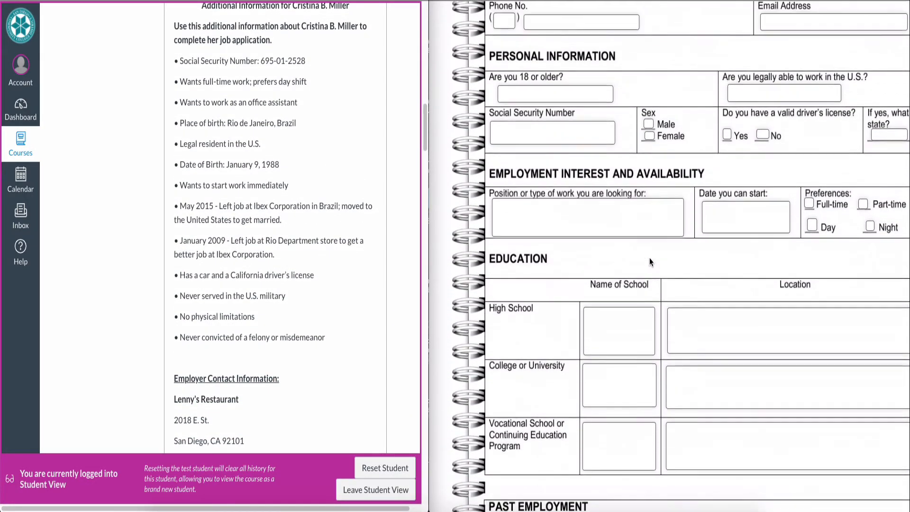
pyautogui.scroll(-1, 649, 262)
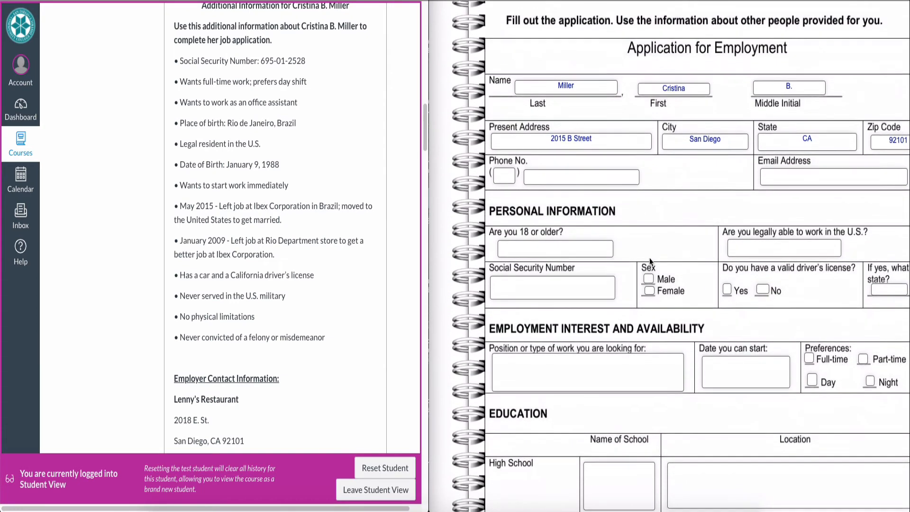
pyautogui.click(650, 273)
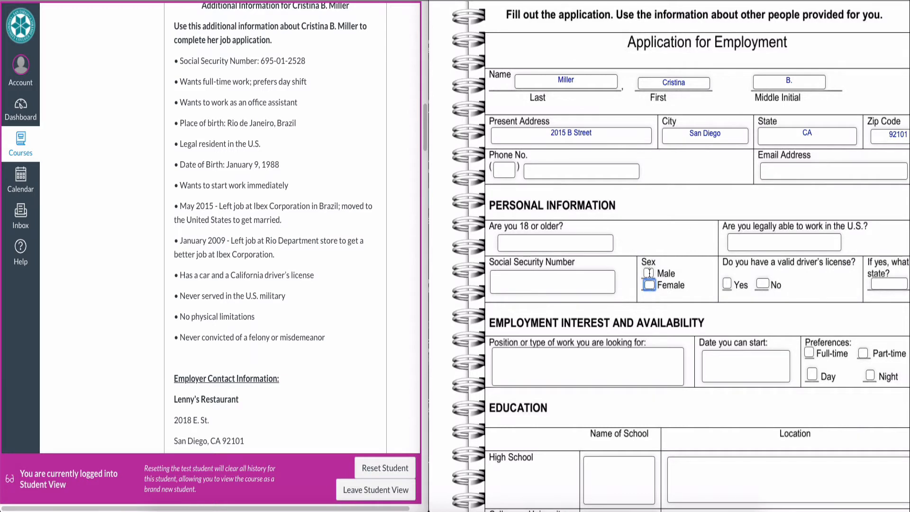
pyautogui.click(649, 285)
pyautogui.write('x')
# - Answer Yes to having a driver's license and enter CA as the issuing state
pyautogui.scroll(1, 338, 265)
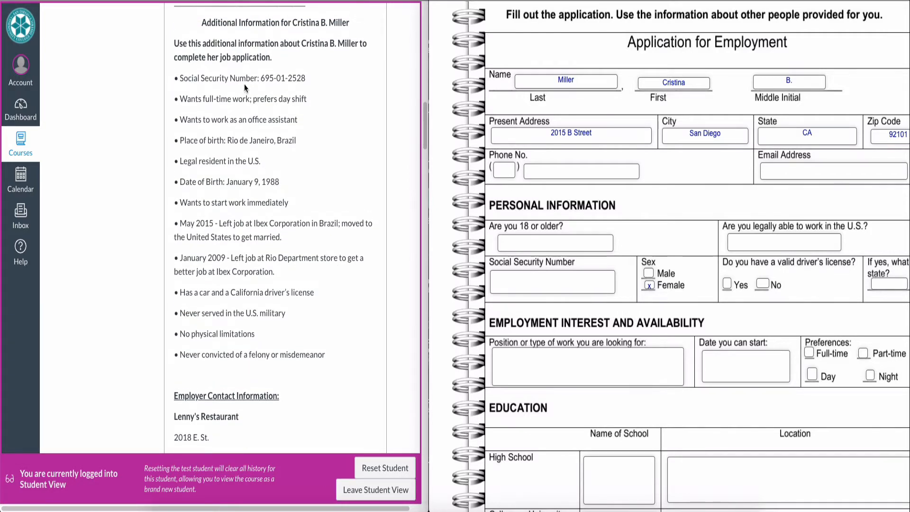
pyautogui.tripleClick(228, 292)
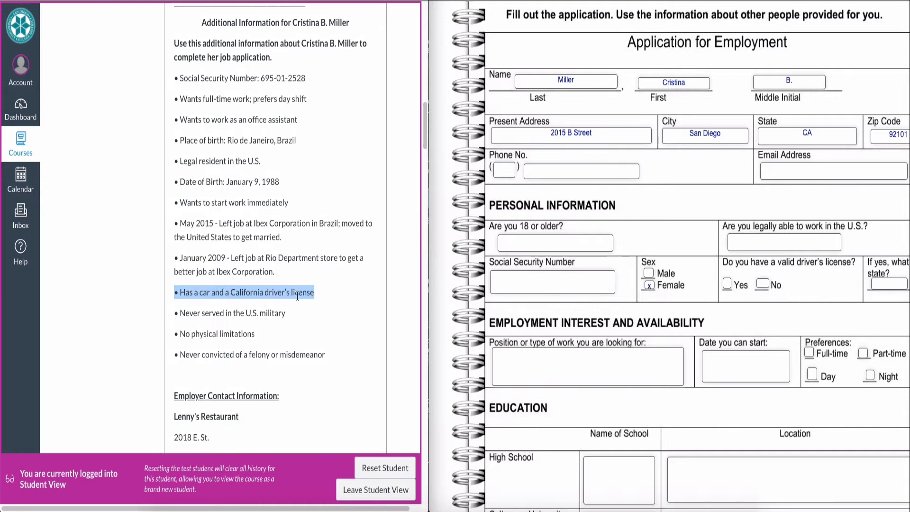
pyautogui.click(728, 283)
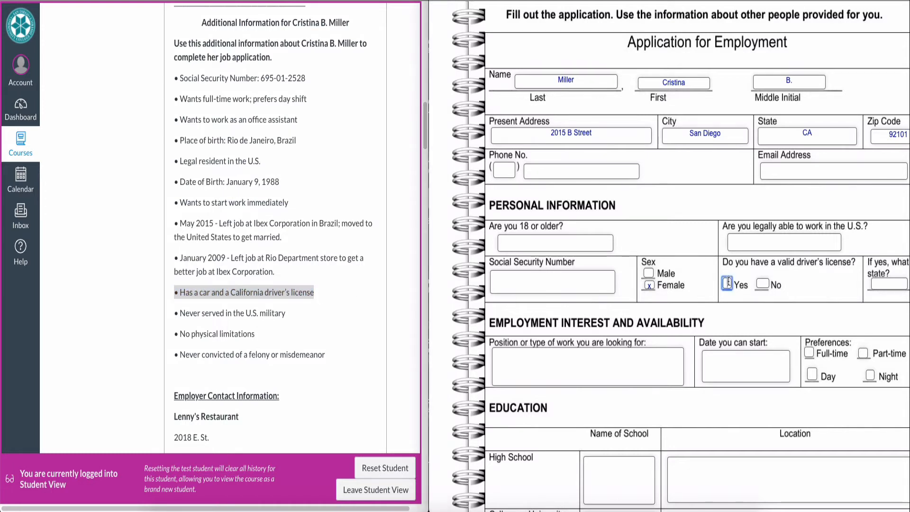
pyautogui.write('x')
pyautogui.click(885, 284)
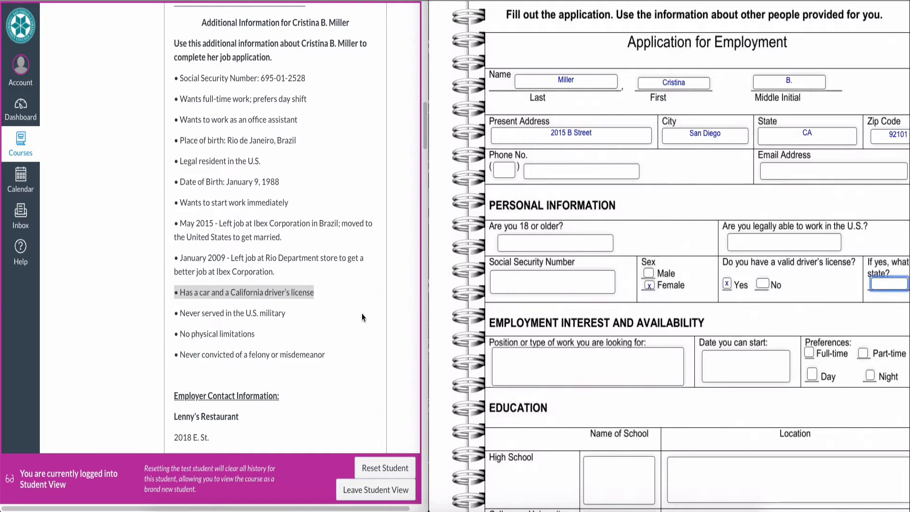
pyautogui.write('CA')
pyautogui.click(247, 232)
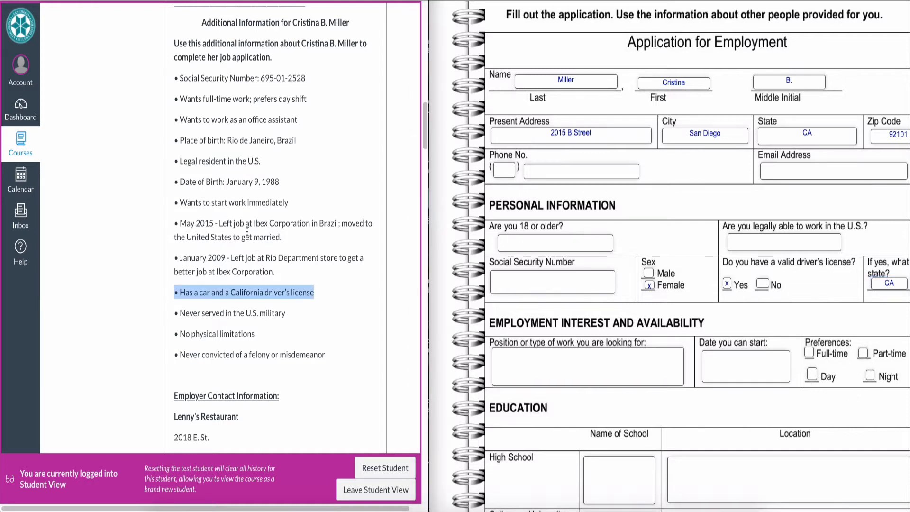
pyautogui.moveTo(180, 100); pyautogui.dragTo(310, 108)
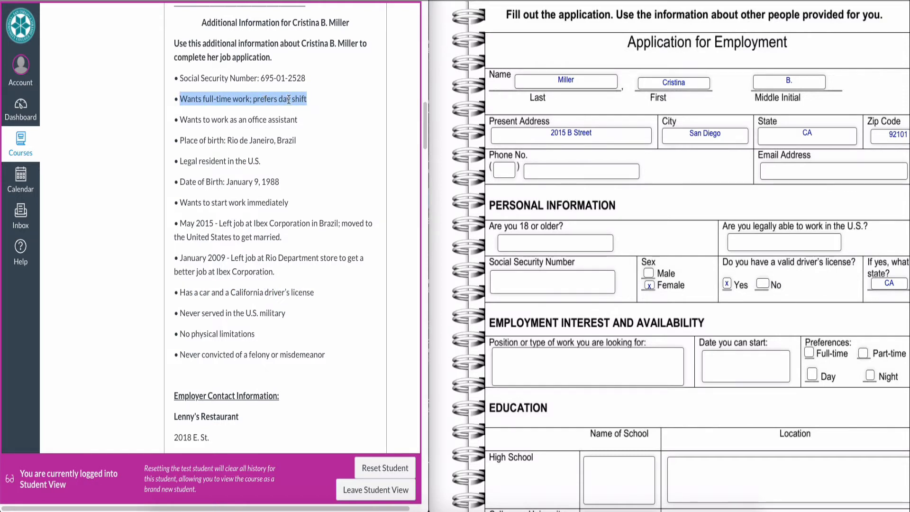
# - Mark Full-time and Day under work preferences with an x
pyautogui.click(809, 352)
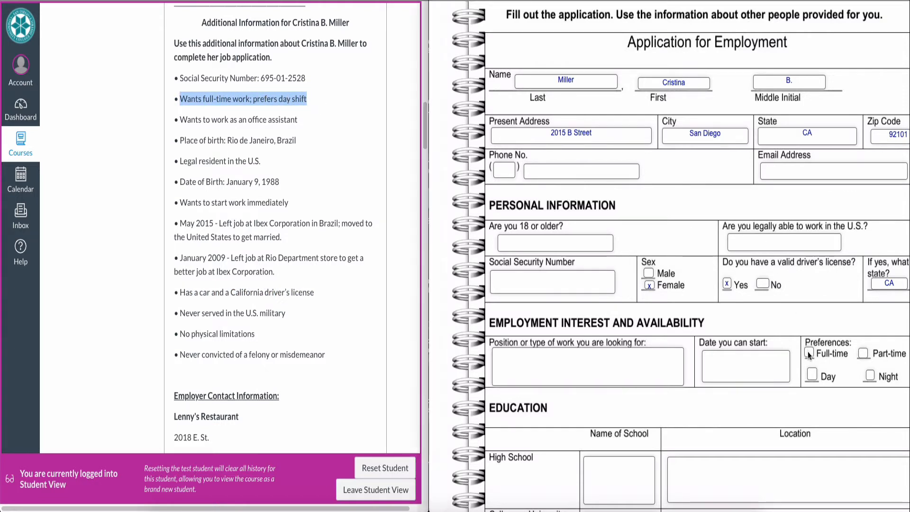
pyautogui.click(809, 352)
pyautogui.write('x')
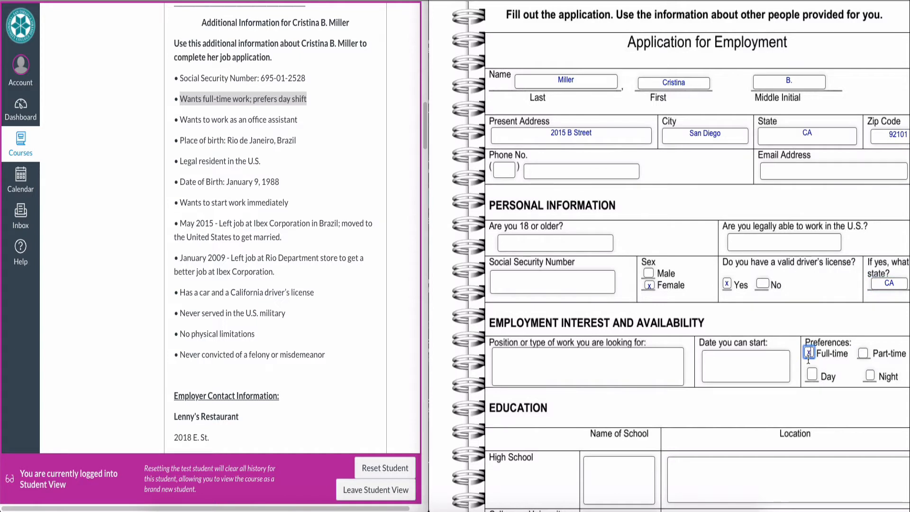
pyautogui.click(812, 374)
pyautogui.write('x')
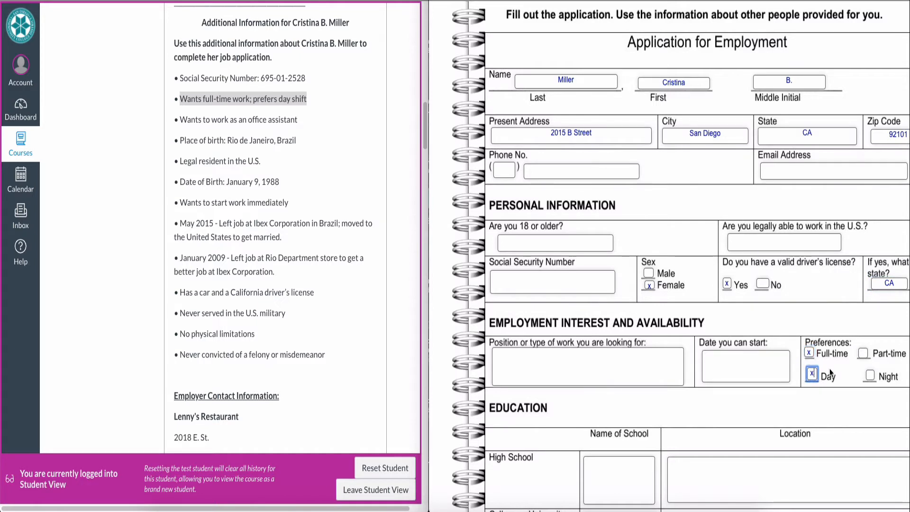
pyautogui.click(883, 367)
pyautogui.scroll(-8, 716, 230)
pyautogui.scroll(-10, 716, 226)
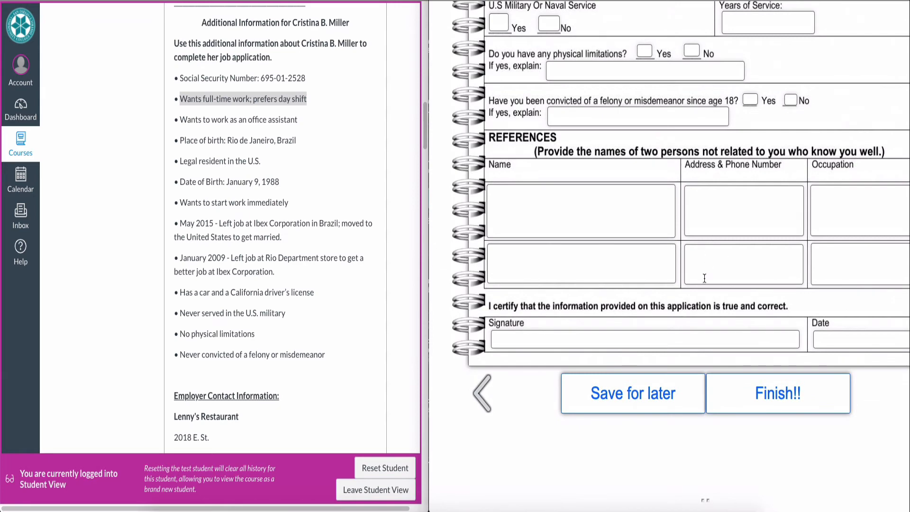
# - Submit the worksheet with Finish!! and review the graded score of 2
pyautogui.click(780, 394)
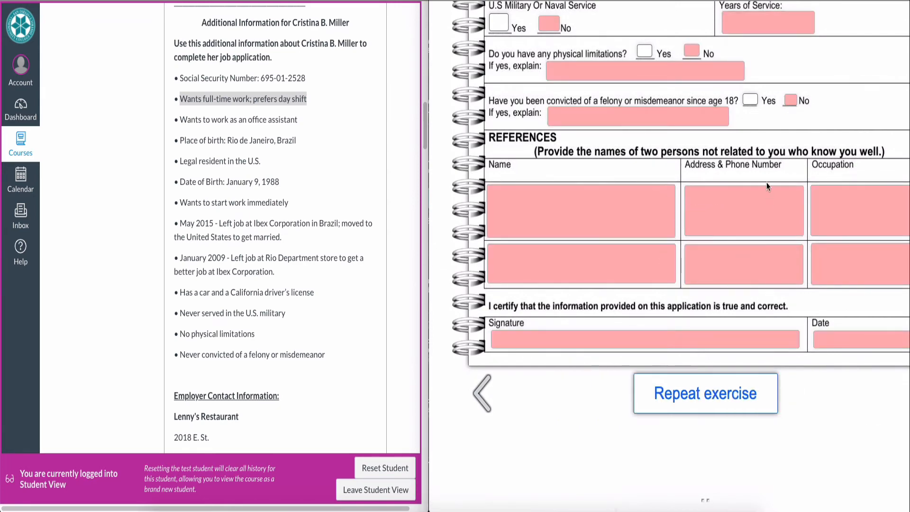
pyautogui.scroll(10, 767, 183)
pyautogui.scroll(6, 767, 183)
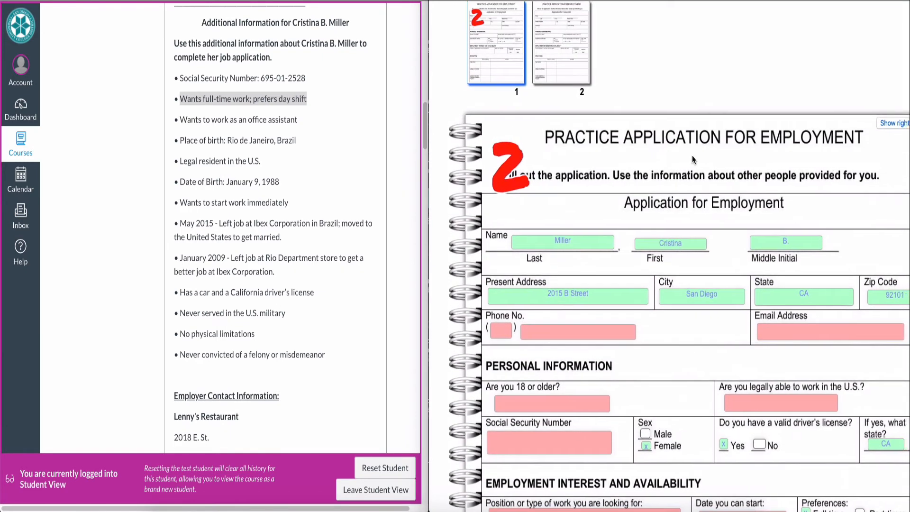
pyautogui.moveTo(430, 11); pyautogui.dragTo(288, 4)
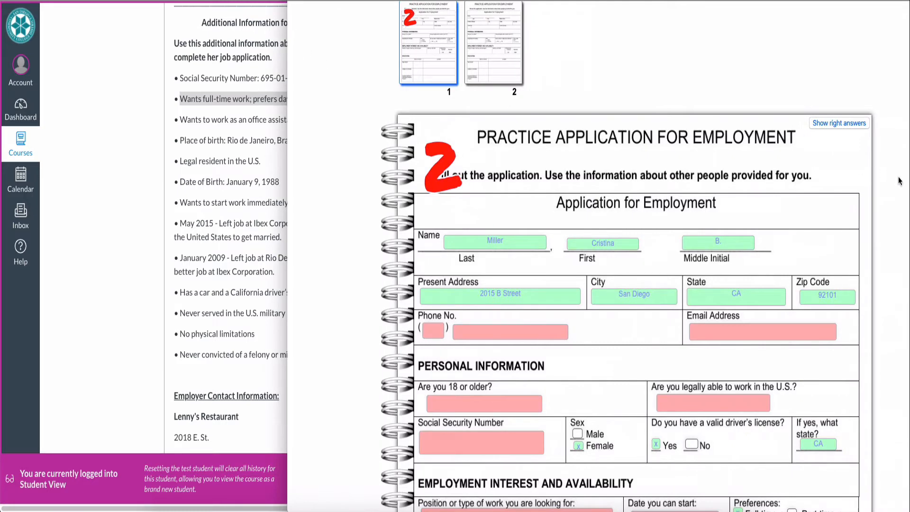
pyautogui.scroll(-3, 881, 279)
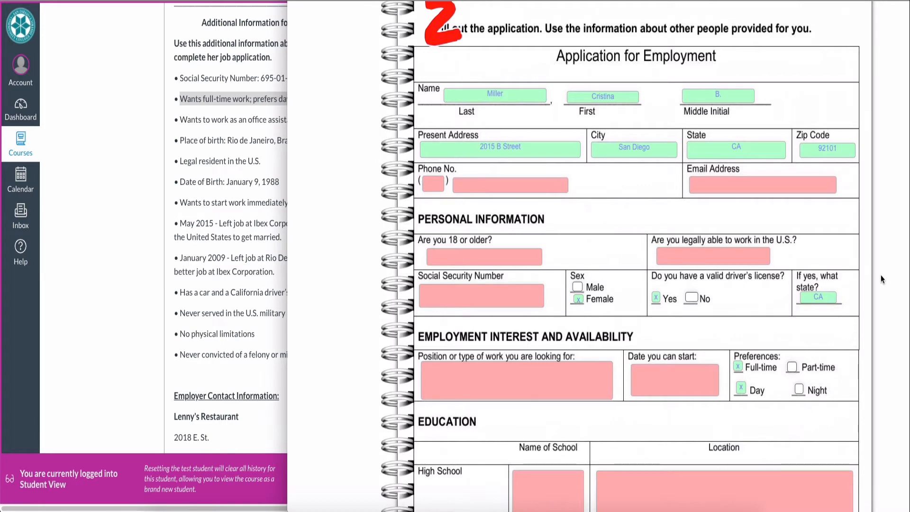
pyautogui.scroll(1, 882, 279)
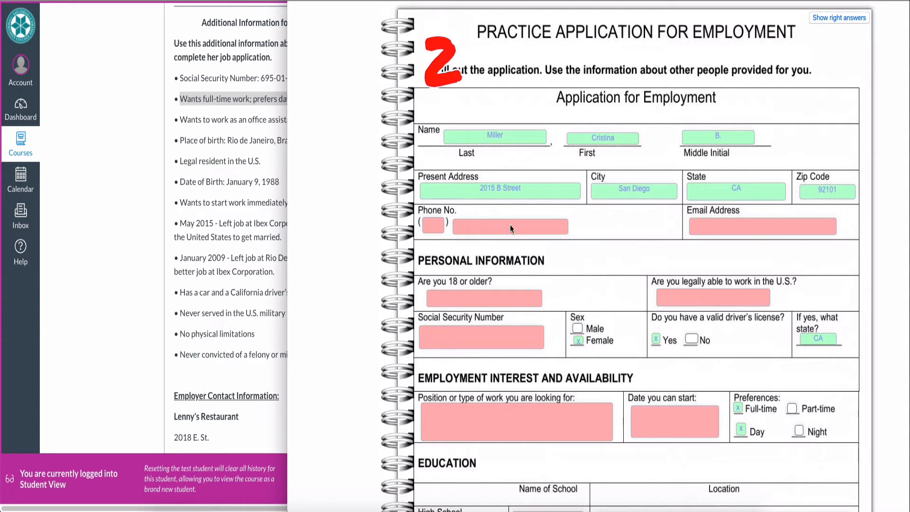
pyautogui.moveTo(567, 231)
# - Compare the correct answers with the graded answers, down to Repeat exercise
pyautogui.click(832, 21)
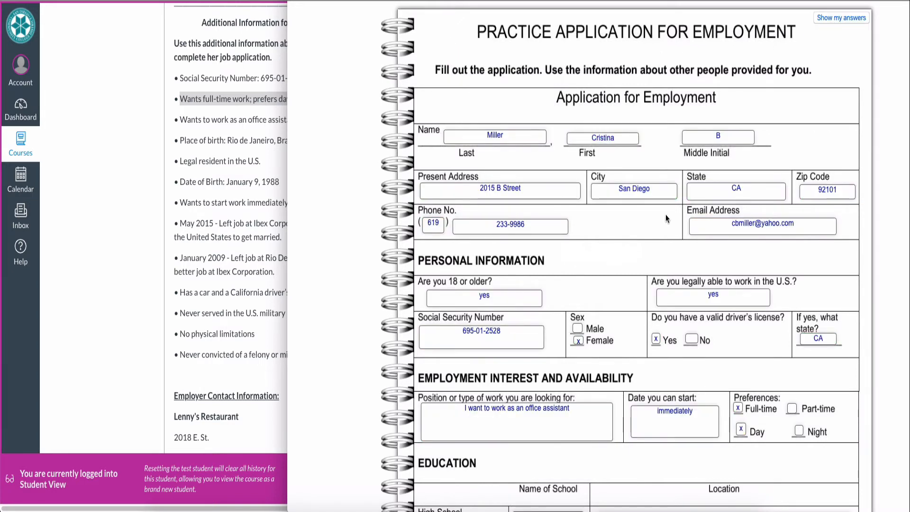
pyautogui.scroll(-5, 644, 283)
pyautogui.scroll(9, 644, 283)
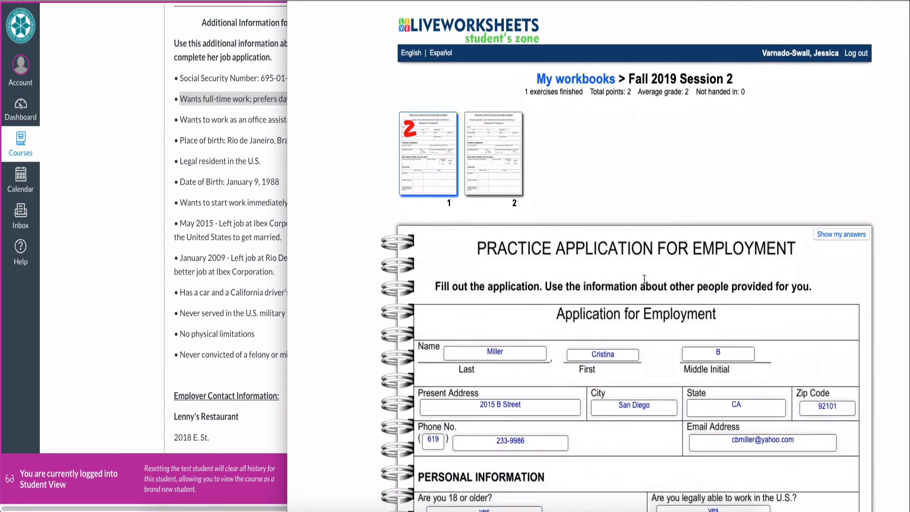
pyautogui.click(840, 221)
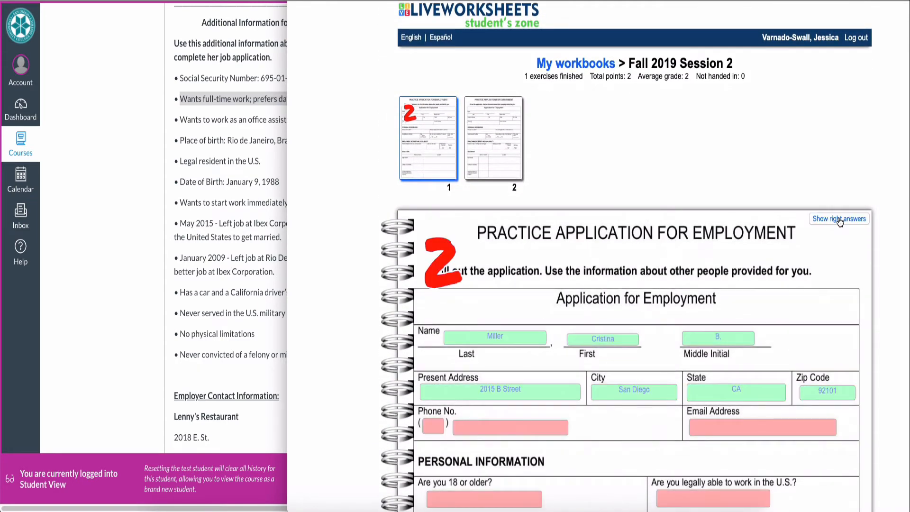
pyautogui.scroll(-1, 862, 291)
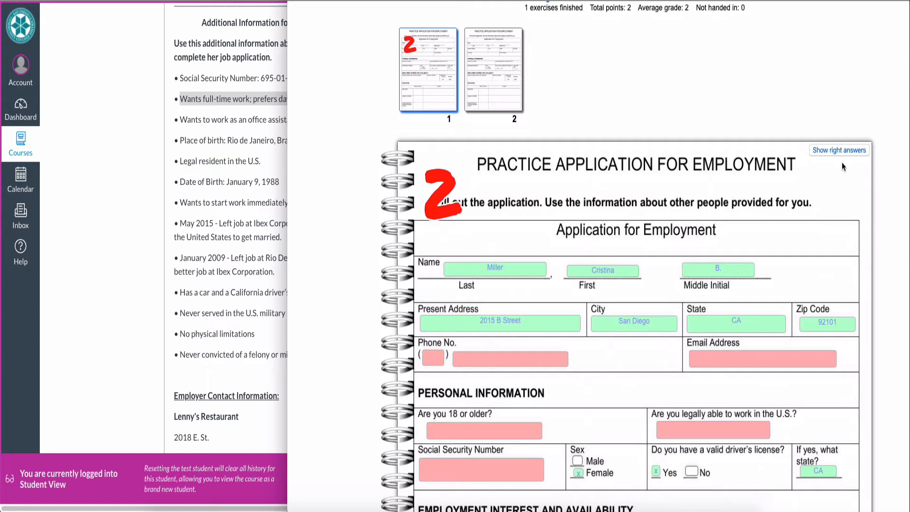
pyautogui.scroll(-15, 842, 162)
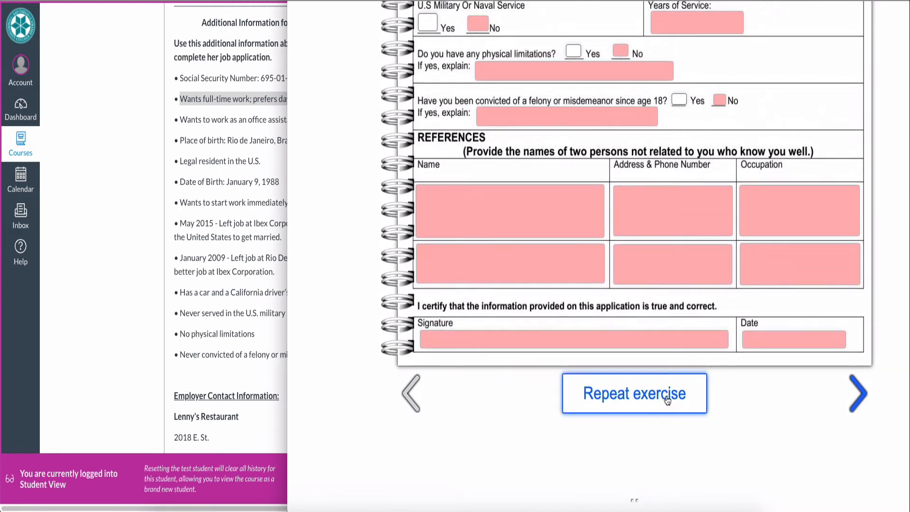
# - Reset the worksheet to a blank form with Repeat exercise and widen the Canvas pane
pyautogui.click(667, 401)
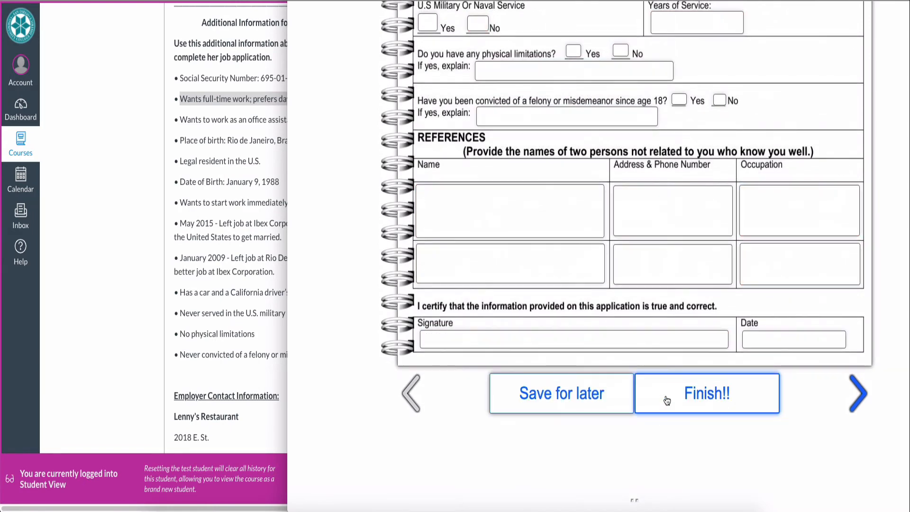
pyautogui.scroll(15, 736, 110)
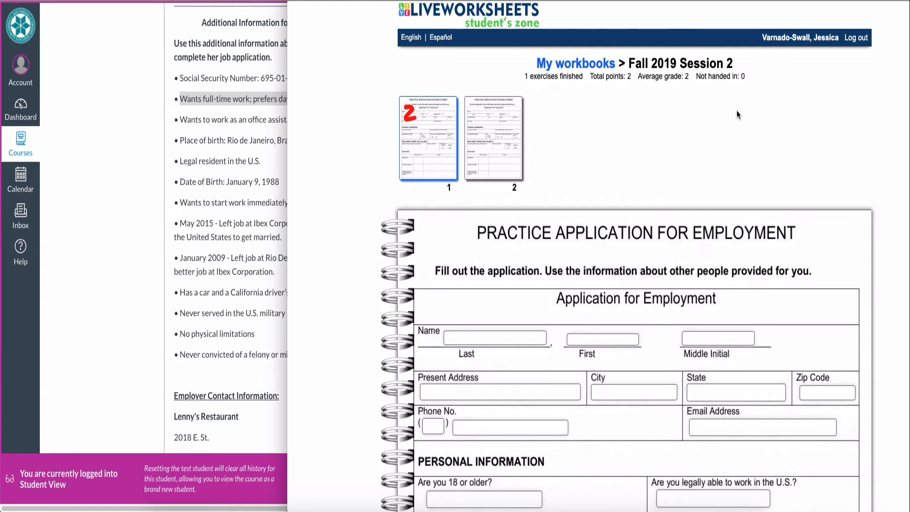
pyautogui.click(199, 158)
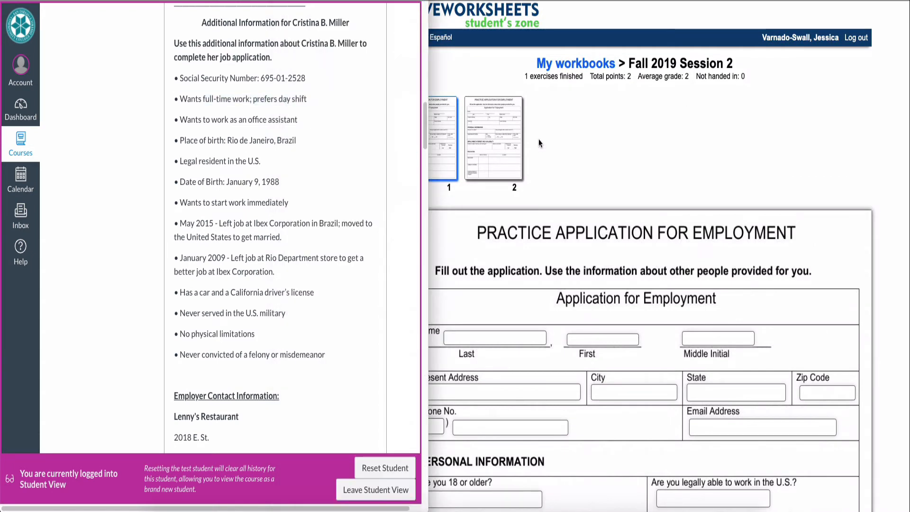
pyautogui.click(595, 140)
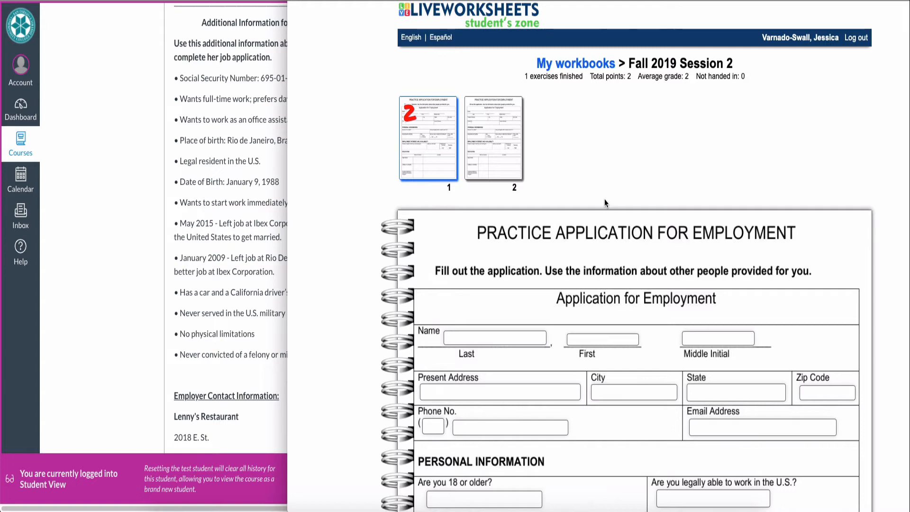
pyautogui.scroll(-4, 604, 198)
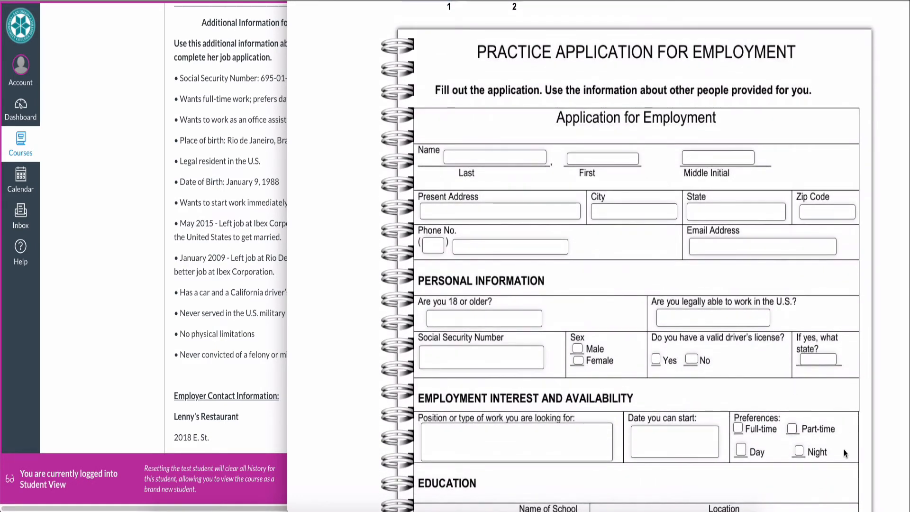
pyautogui.scroll(-5, 844, 448)
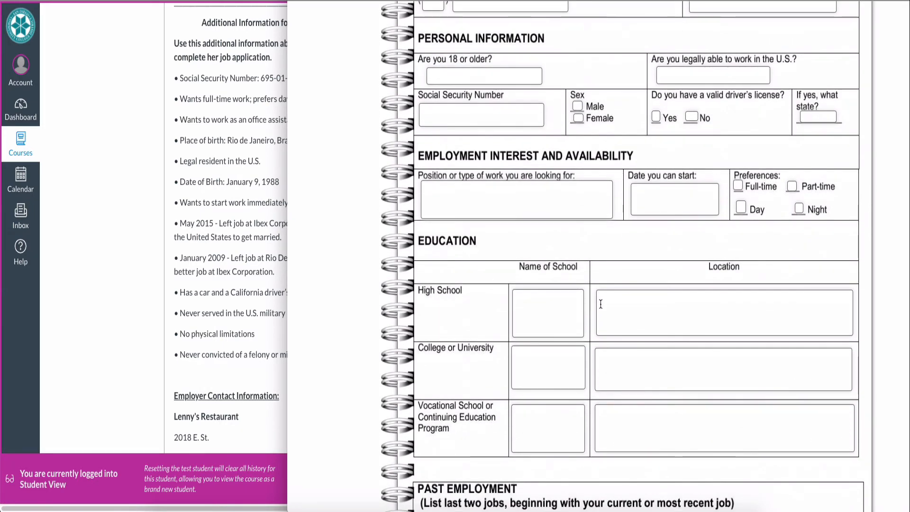
pyautogui.scroll(-15, 601, 303)
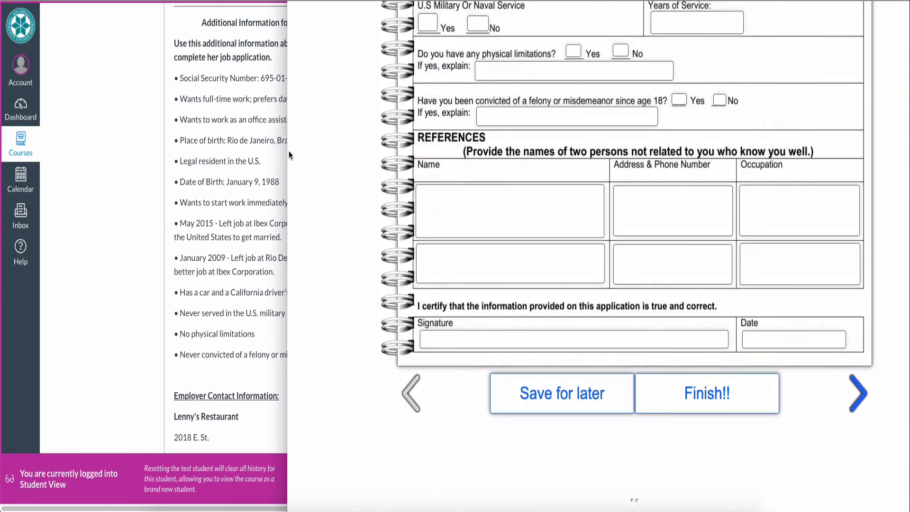
pyautogui.moveTo(287, 152); pyautogui.dragTo(423, 147)
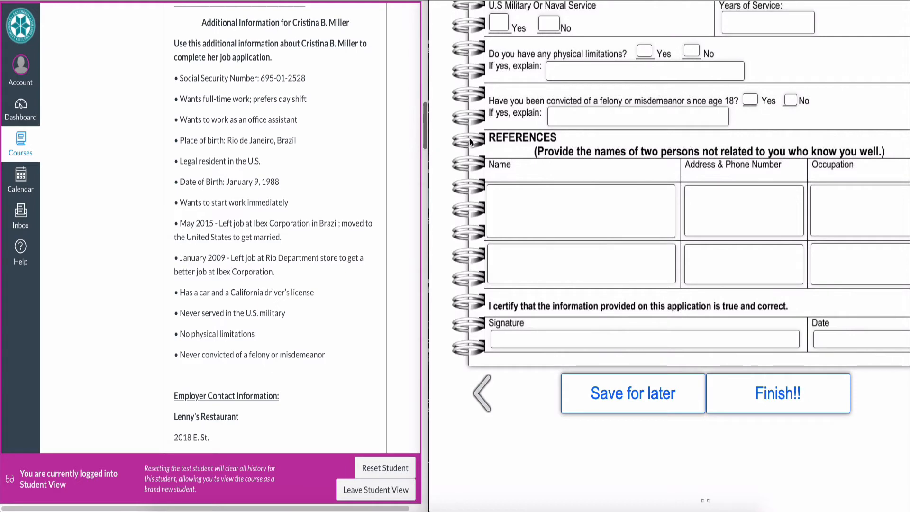
# - Scroll to Question 2, practice #2, and highlight the new applicant's name
pyautogui.scroll(20, 583, 132)
pyautogui.scroll(-1, 582, 128)
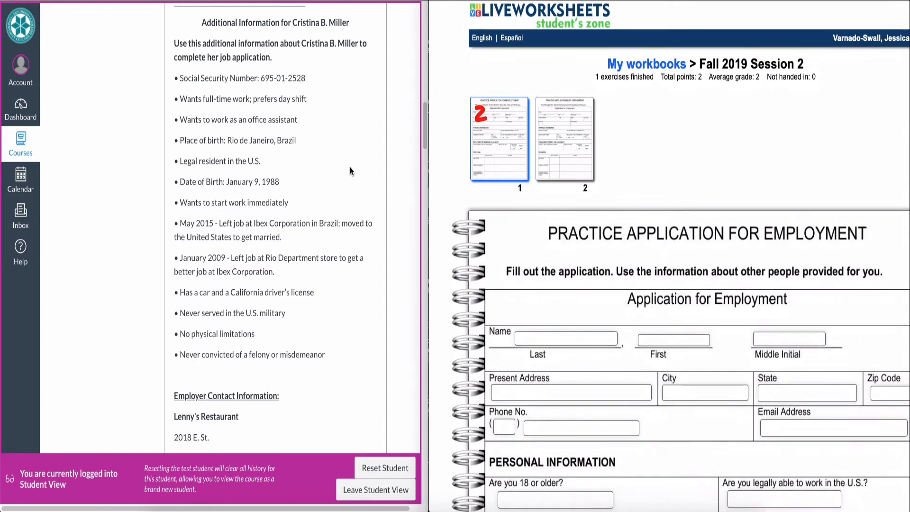
pyautogui.scroll(10, 349, 168)
pyautogui.scroll(5, 349, 168)
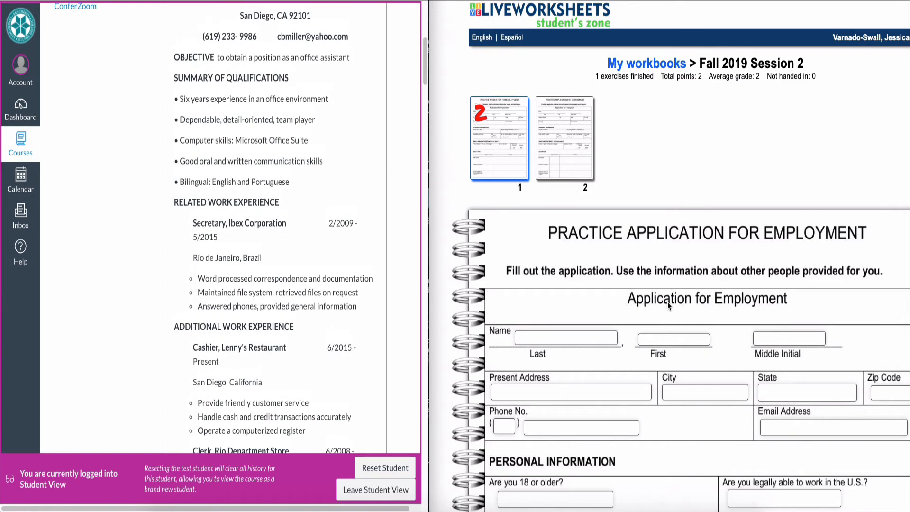
pyautogui.scroll(-2, 668, 301)
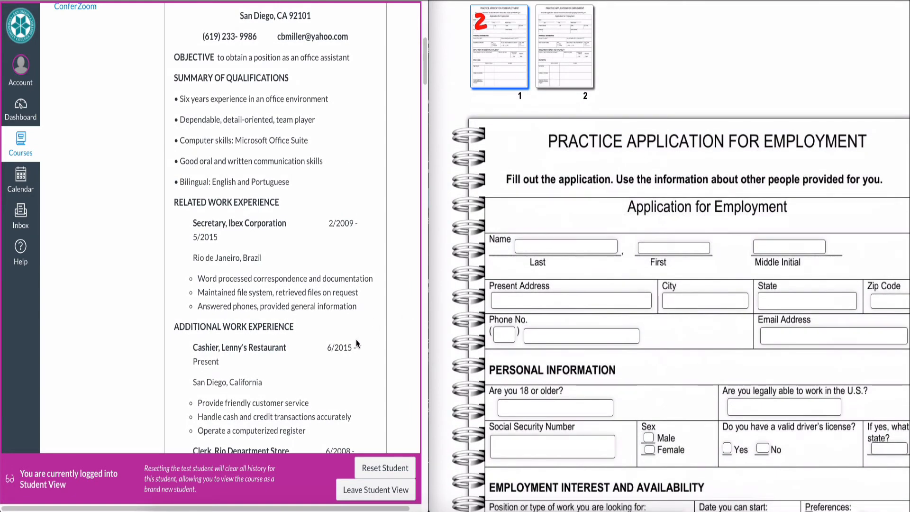
pyautogui.scroll(-10, 357, 340)
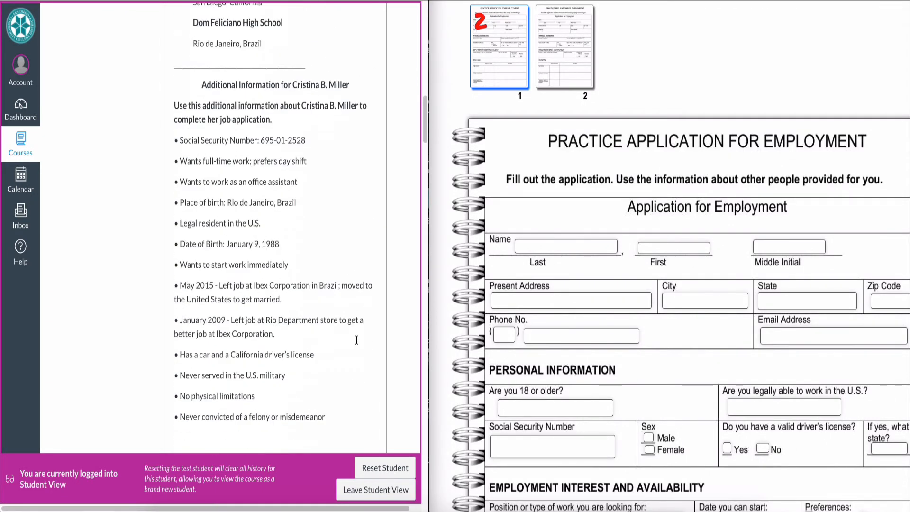
pyautogui.scroll(-15, 357, 340)
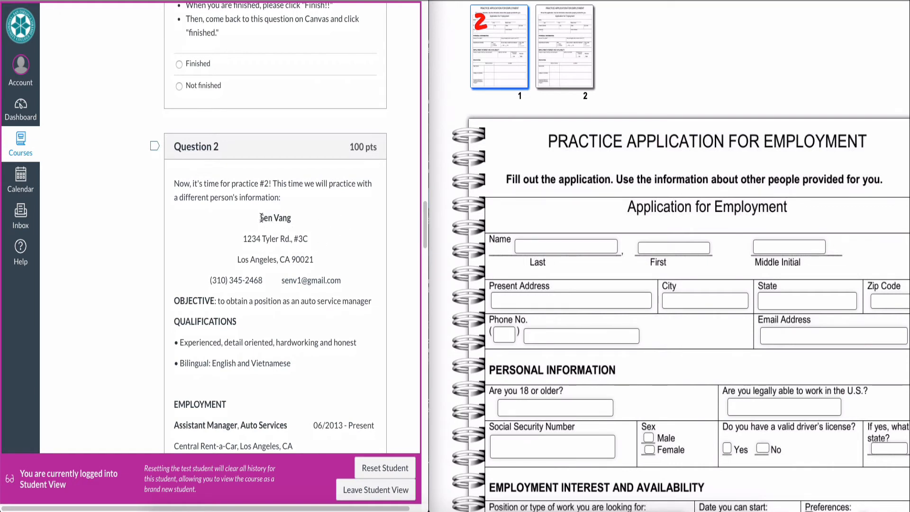
pyautogui.moveTo(260, 218); pyautogui.dragTo(293, 219)
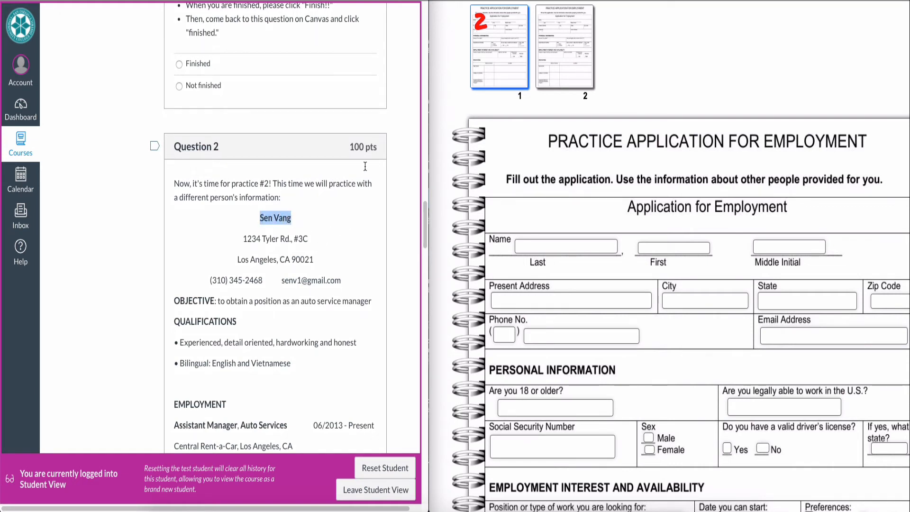
pyautogui.click(620, 46)
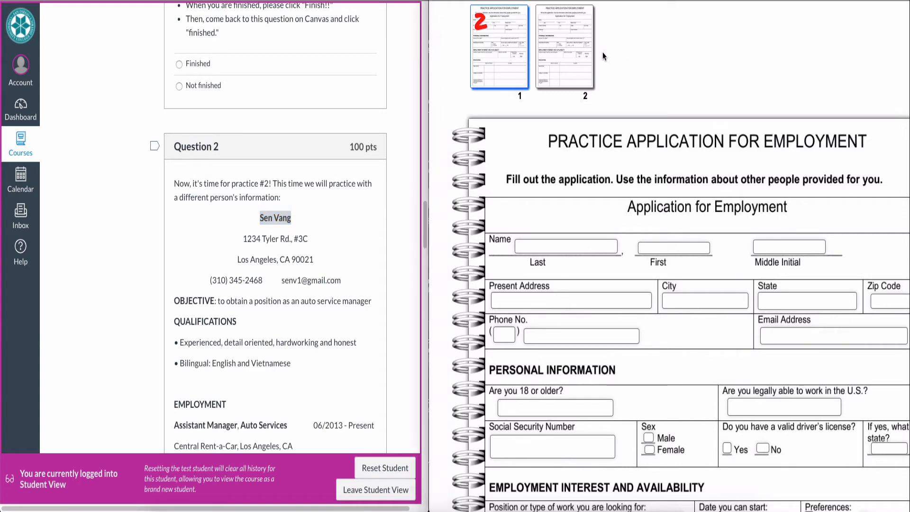
# - On worksheet page 2, enter the applicant's last and first names, leaving the middle initial blank
pyautogui.click(559, 51)
pyautogui.scroll(-1, 674, 89)
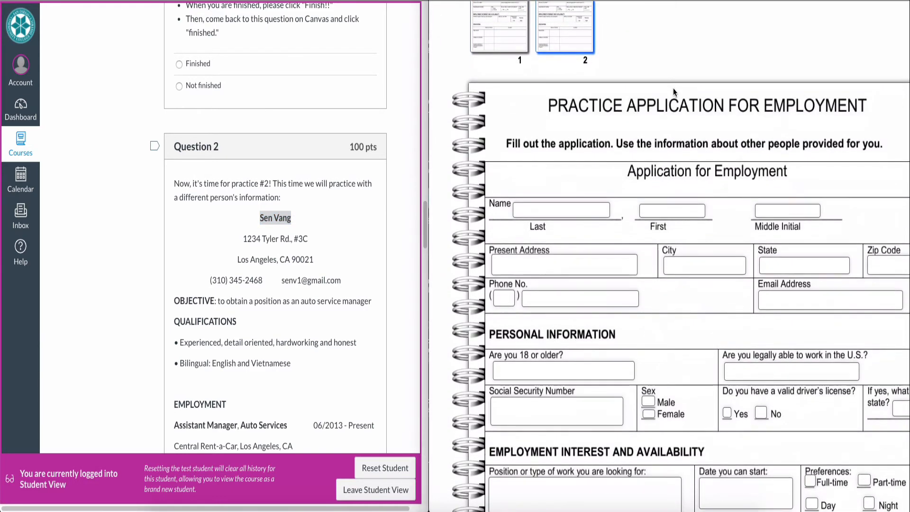
pyautogui.click(557, 204)
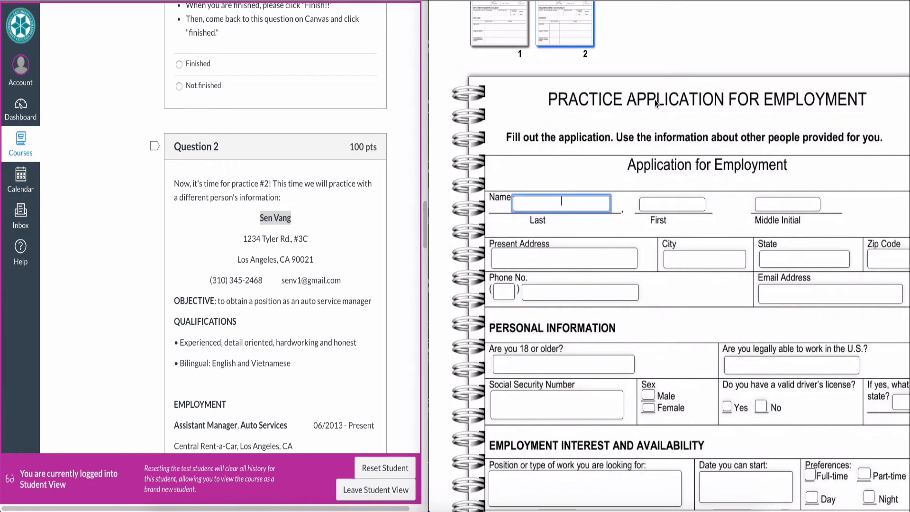
pyautogui.press('Tab')
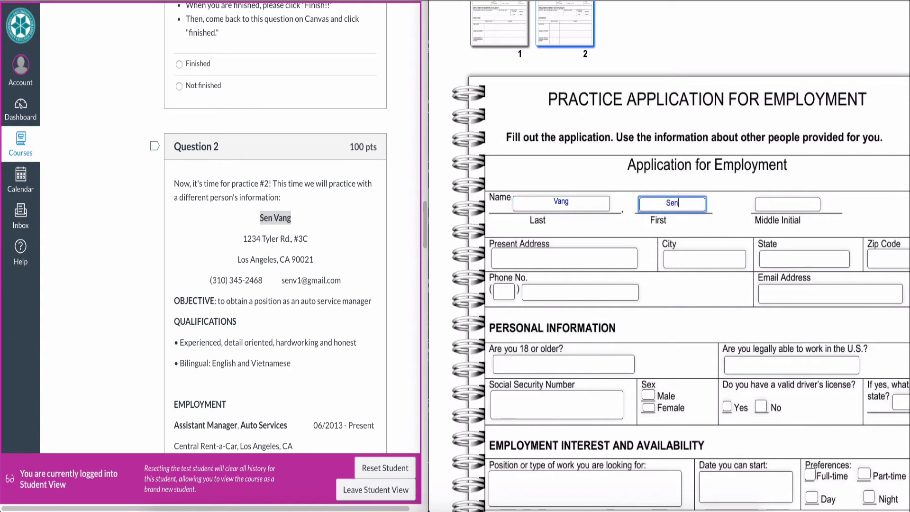
pyautogui.press('Tab')
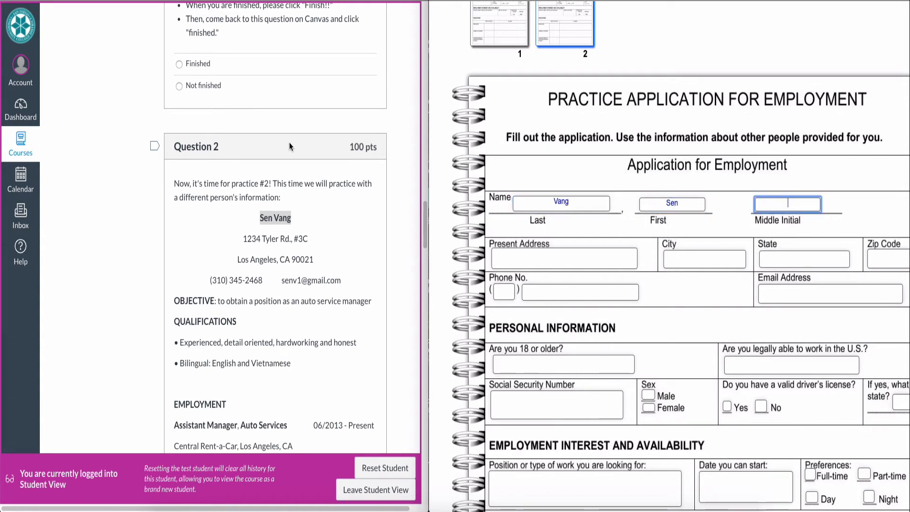
pyautogui.click(294, 217)
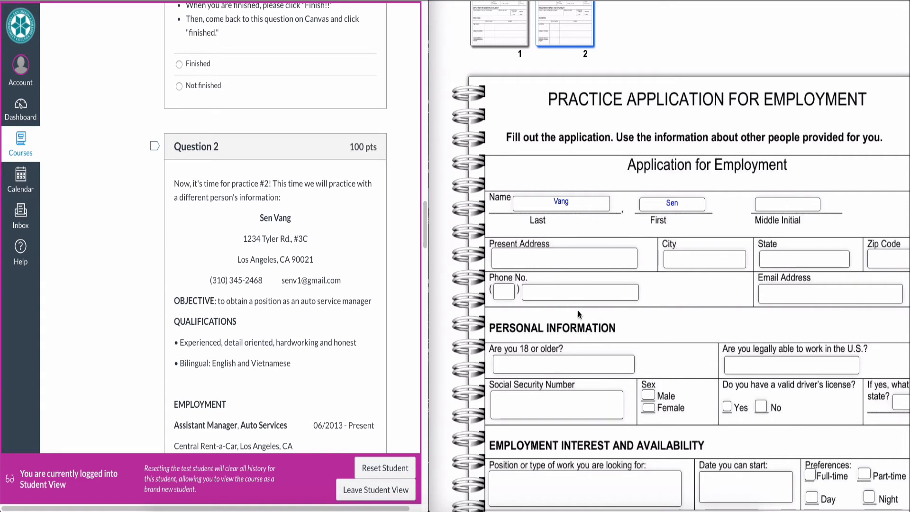
# - Select the Social Security Number field and scroll down the form
pyautogui.scroll(-1, 578, 311)
pyautogui.click(567, 355)
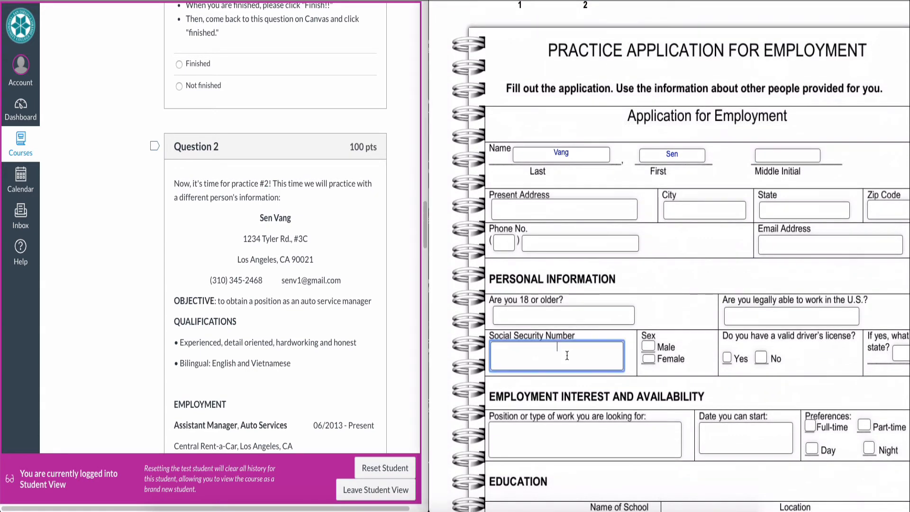
pyautogui.scroll(-3, 368, 334)
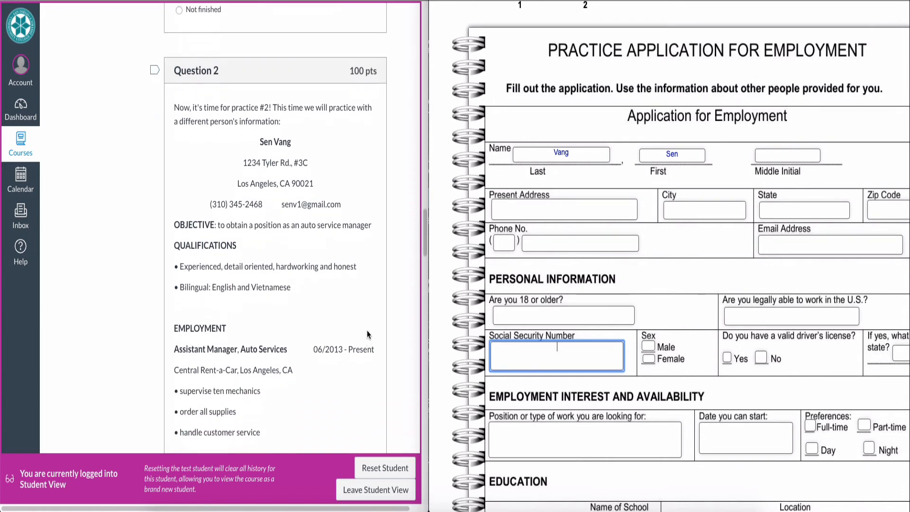
pyautogui.scroll(-8, 367, 334)
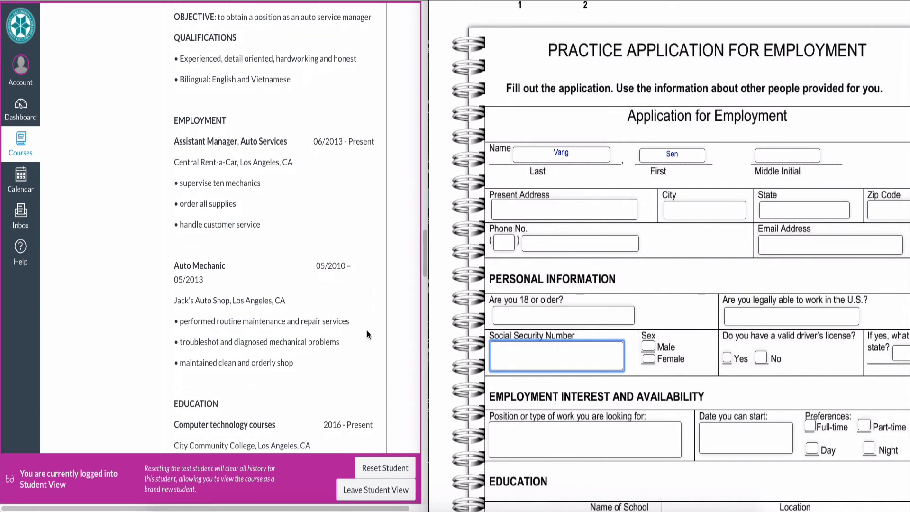
pyautogui.scroll(-5, 368, 334)
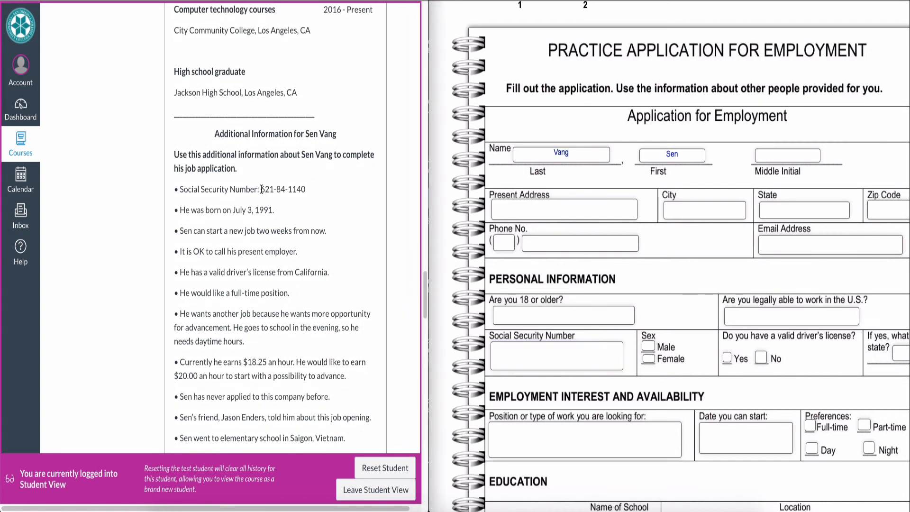
# - Copy the applicant's Social Security Number from the Canvas instructions and paste it into the form's SSN field
pyautogui.moveTo(261, 189); pyautogui.dragTo(306, 189)
pyautogui.hotkey('ctrl', 'c')
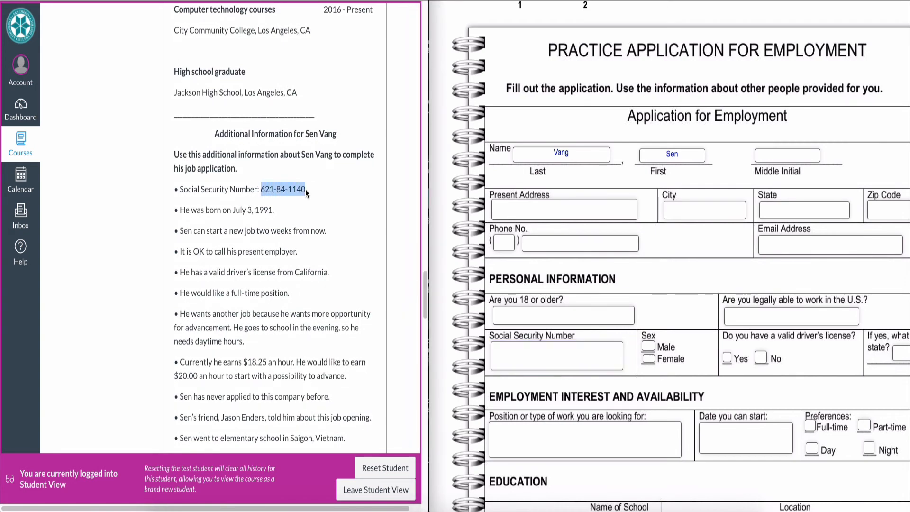
pyautogui.click(520, 347)
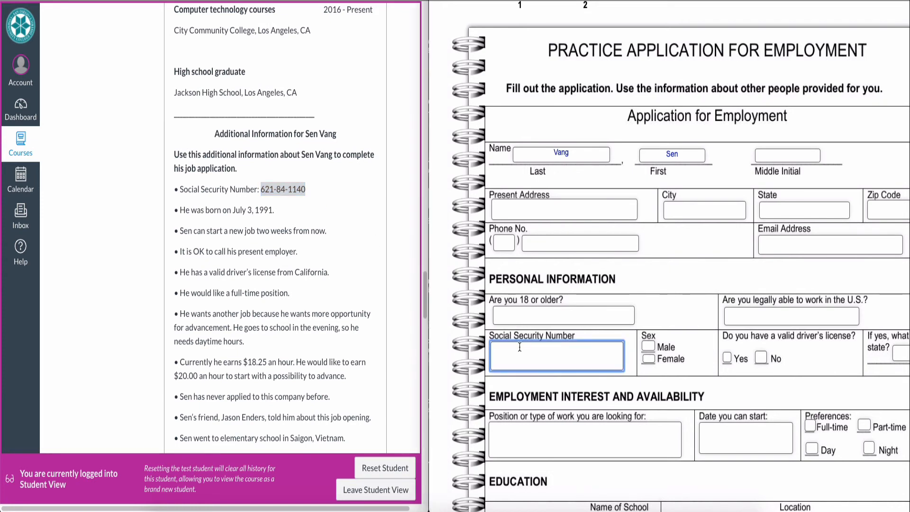
pyautogui.hotkey('ctrl', 'v')
pyautogui.click(380, 178)
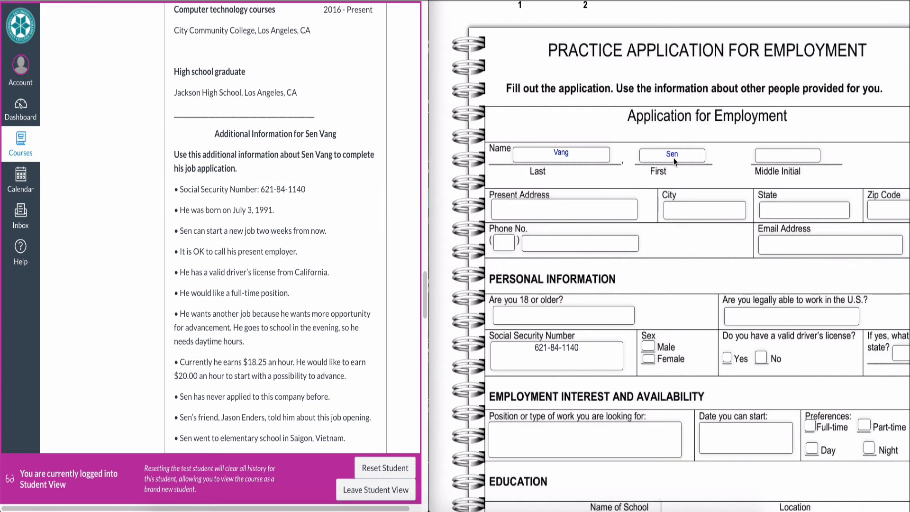
pyautogui.scroll(-4, 658, 266)
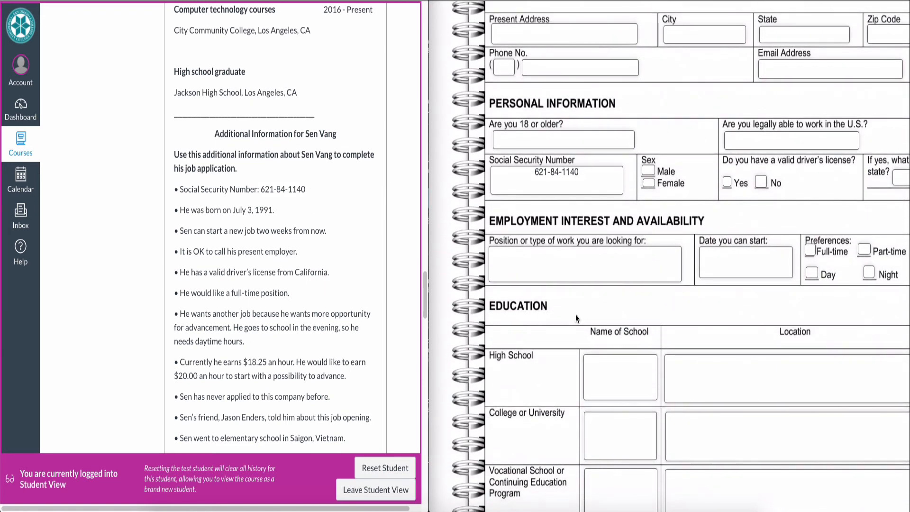
pyautogui.scroll(4, 575, 315)
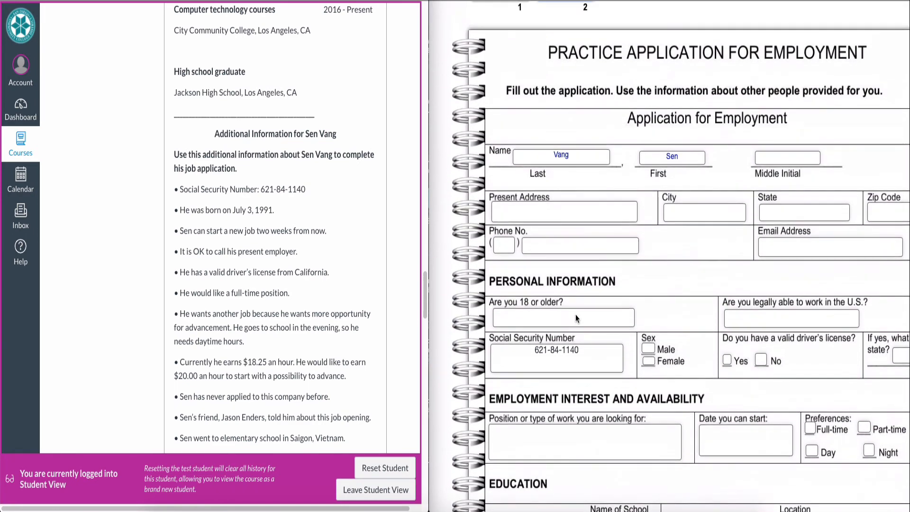
pyautogui.scroll(3, 576, 315)
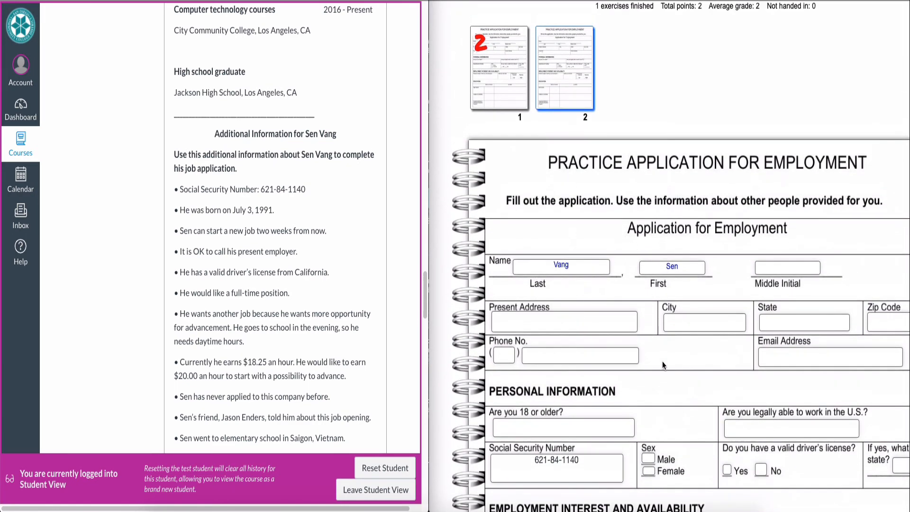
pyautogui.scroll(-4, 662, 361)
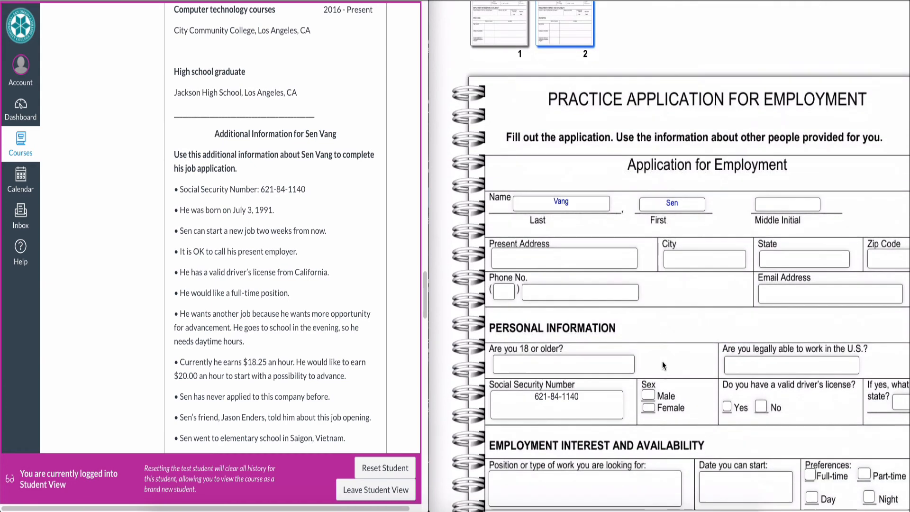
pyautogui.scroll(-20, 662, 361)
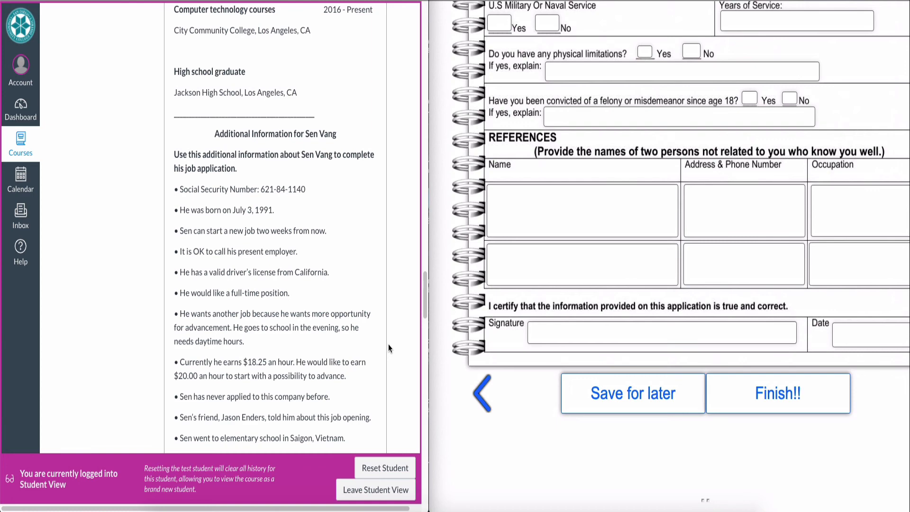
pyautogui.scroll(-10, 388, 345)
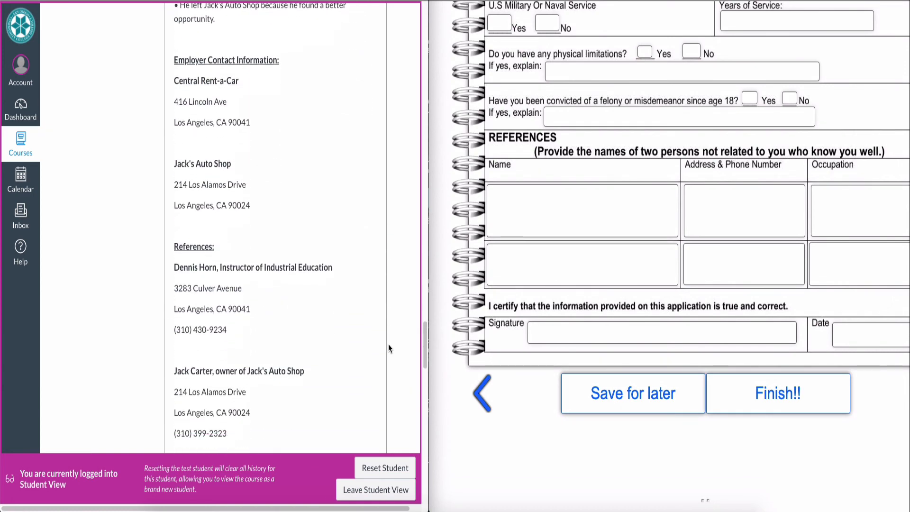
pyautogui.scroll(-10, 388, 345)
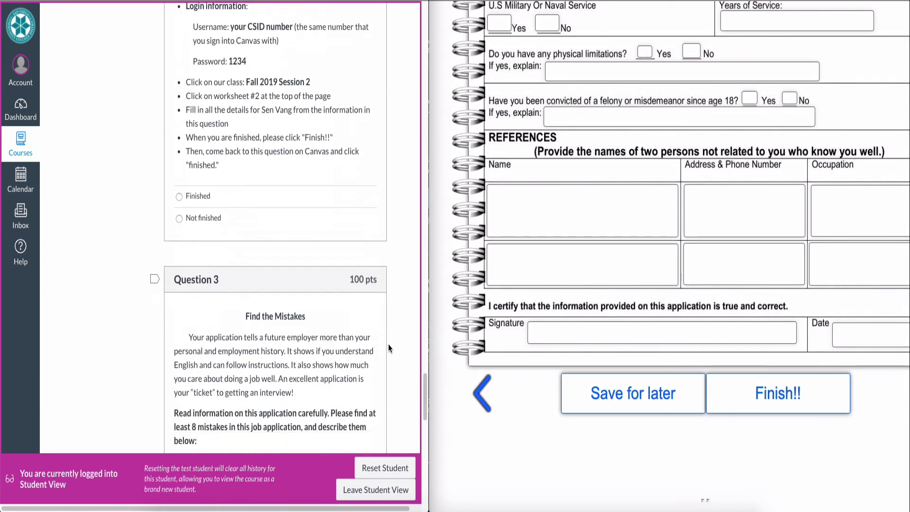
# - Widen the Canvas quiz pane over the worksheet, review Question 3's sample application, and place the cursor in its answer box
pyautogui.scroll(-4, 388, 344)
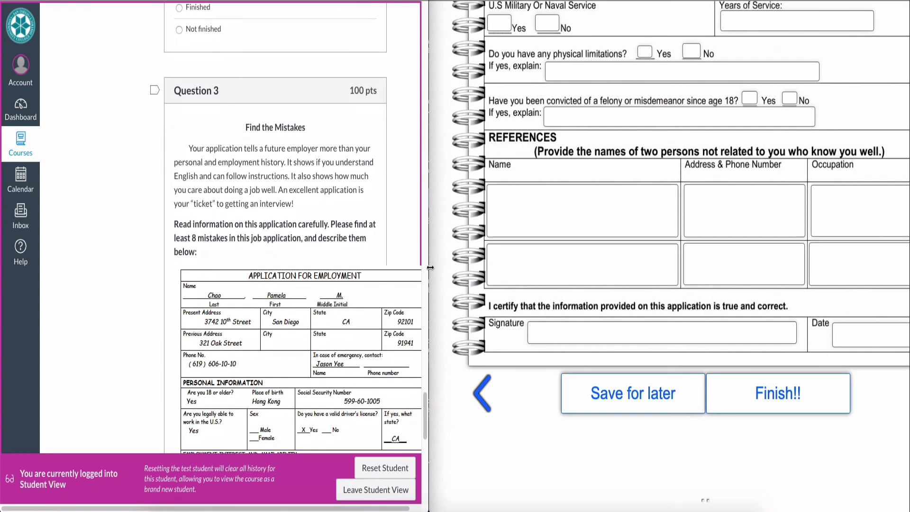
pyautogui.moveTo(430, 268); pyautogui.dragTo(849, 268)
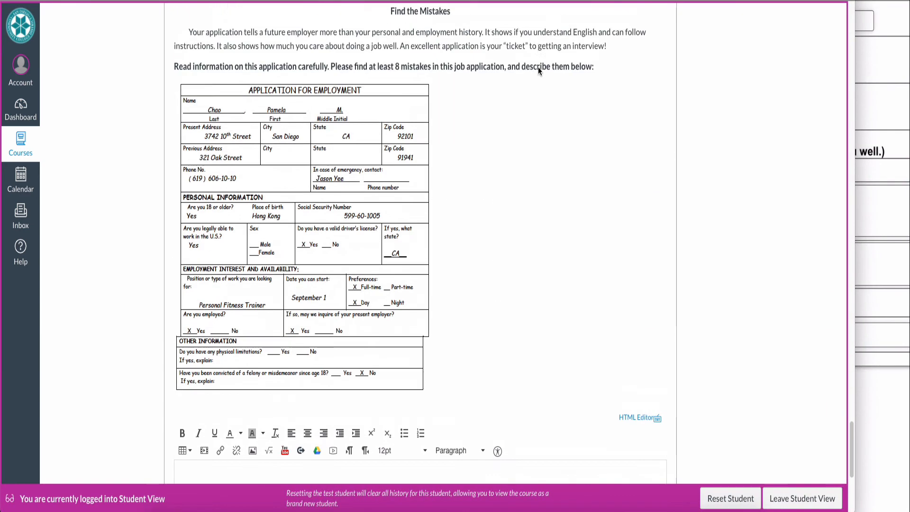
pyautogui.scroll(1, 539, 67)
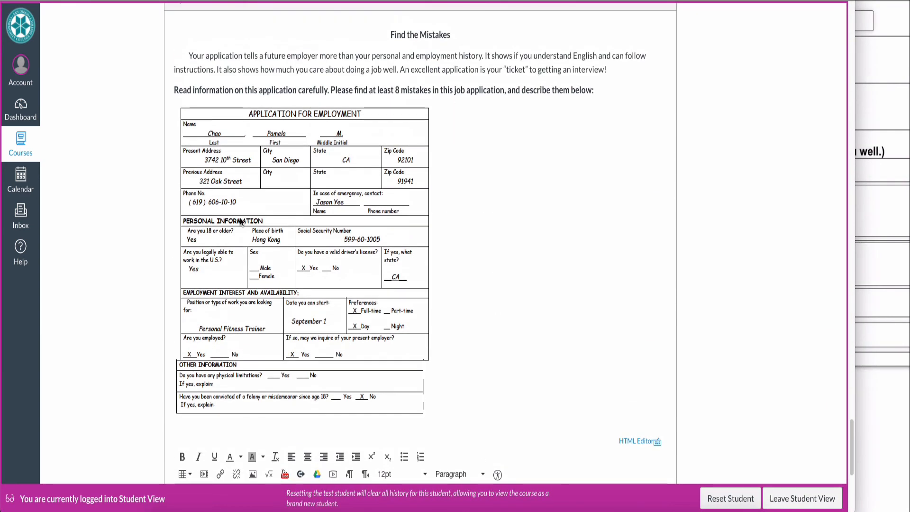
pyautogui.keyDown('ctrl'); pyautogui.scroll(5, 240, 221); pyautogui.keyUp('ctrl')
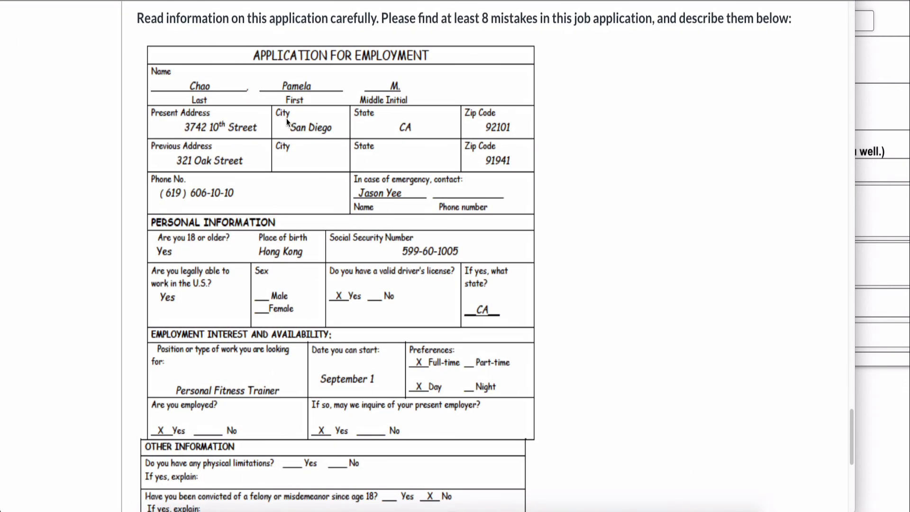
pyautogui.scroll(3, 534, 271)
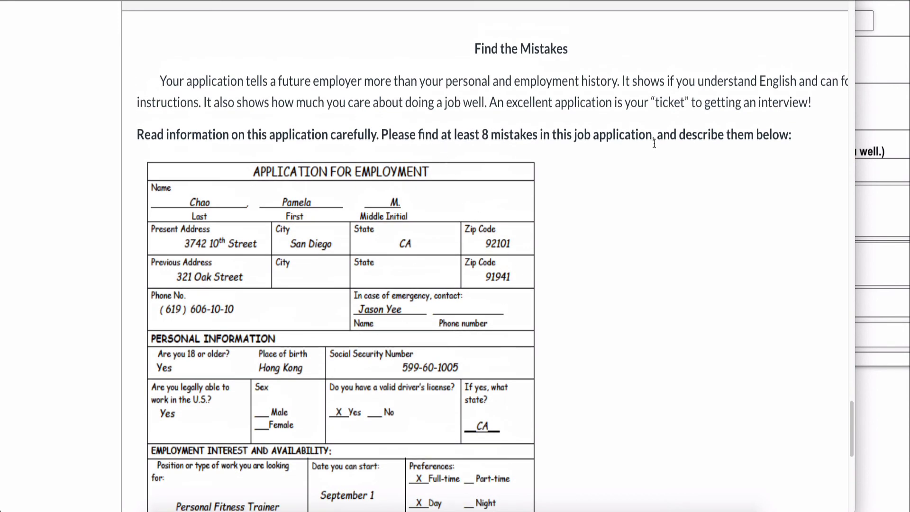
pyautogui.scroll(-9, 409, 288)
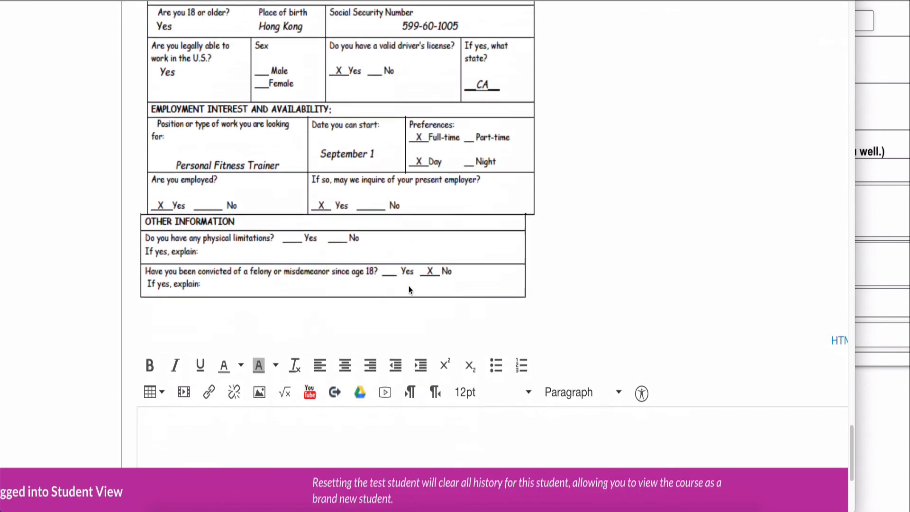
pyautogui.scroll(-7, 410, 290)
pyautogui.click(409, 303)
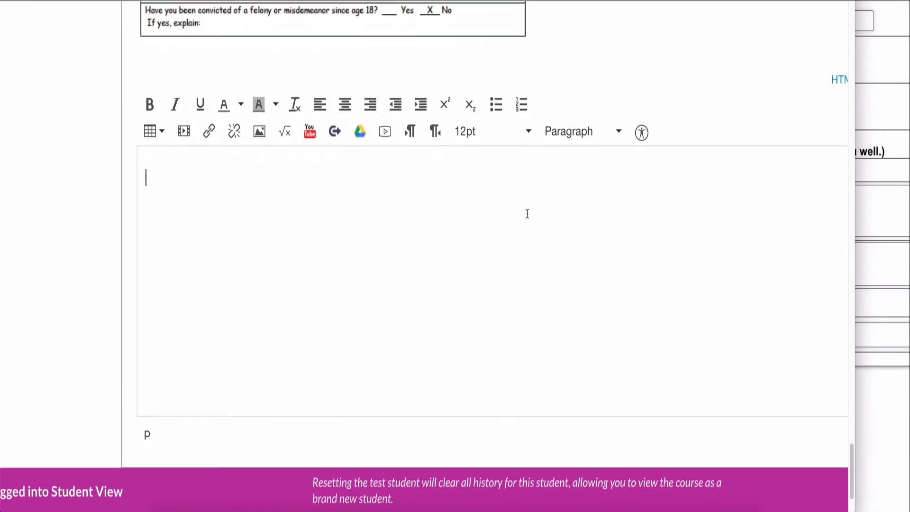
pyautogui.scroll(1, 449, 330)
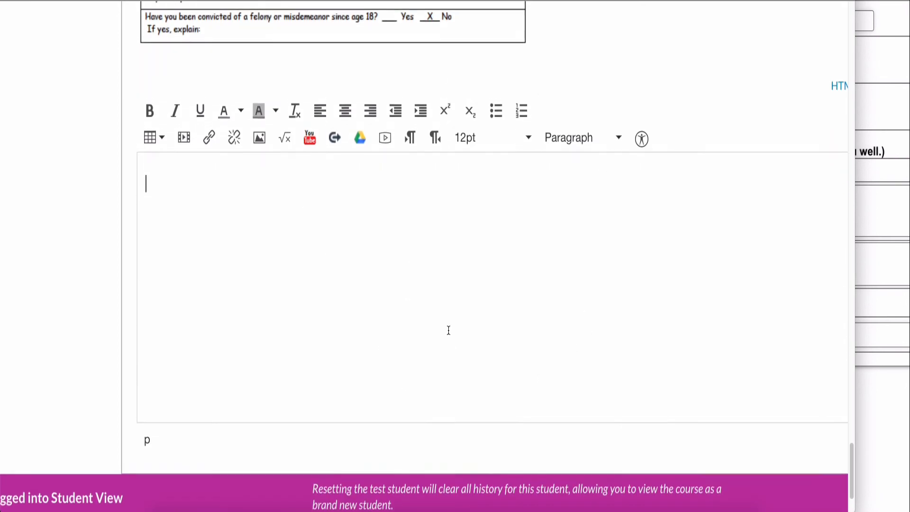
pyautogui.scroll(1, 449, 331)
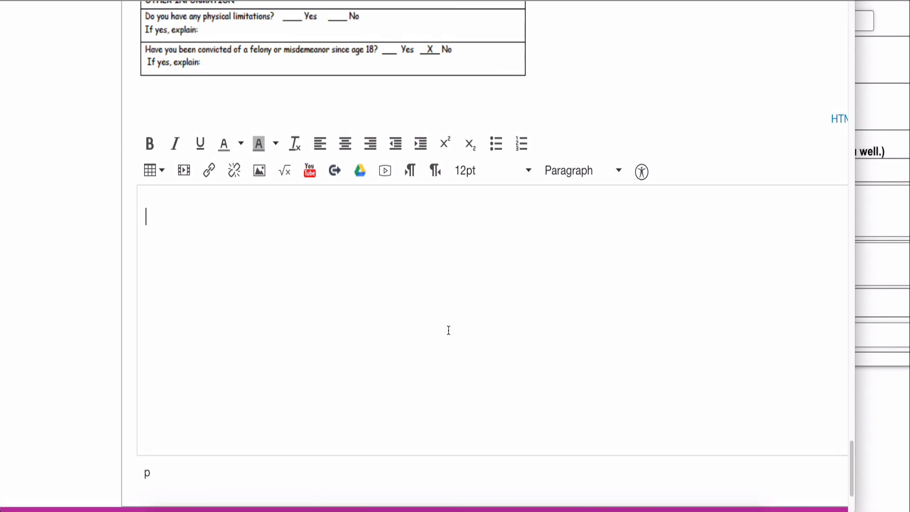
pyautogui.scroll(2, 448, 330)
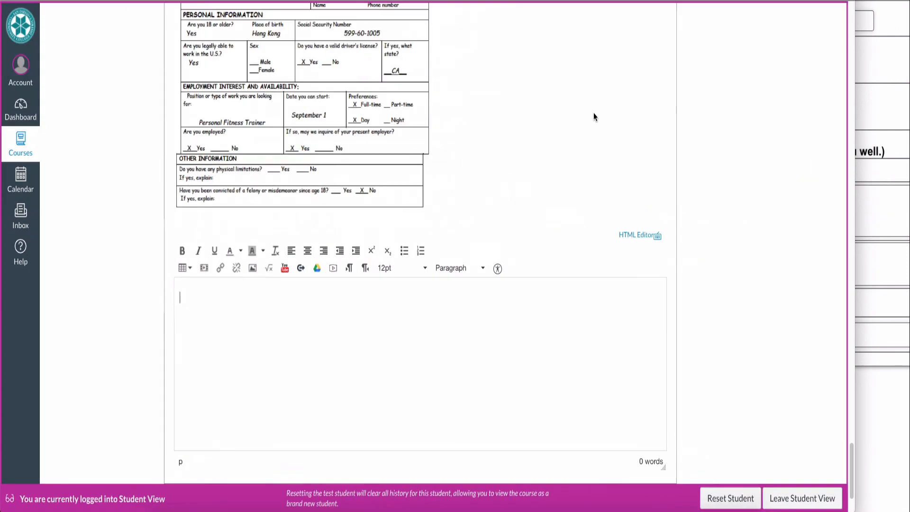
pyautogui.scroll(5, 593, 117)
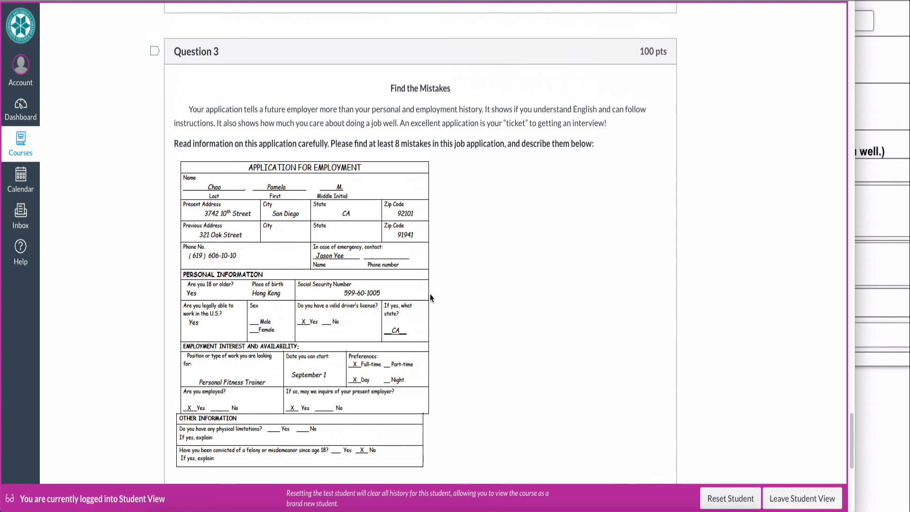
pyautogui.scroll(-1, 477, 271)
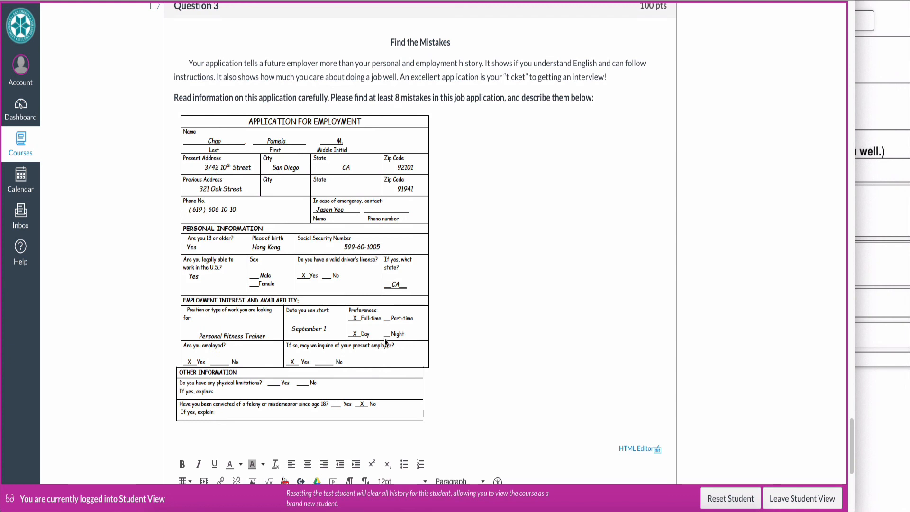
pyautogui.doubleClick(398, 97)
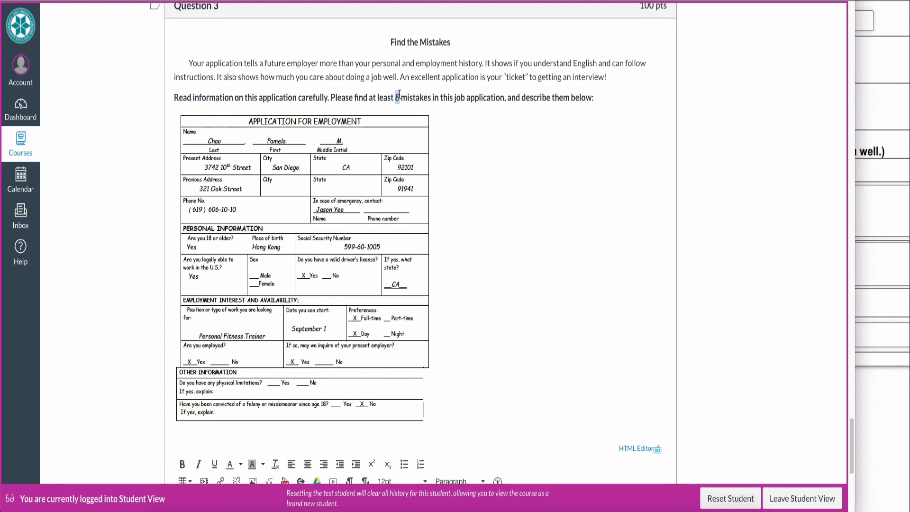
pyautogui.click(463, 153)
pyautogui.scroll(-7, 464, 153)
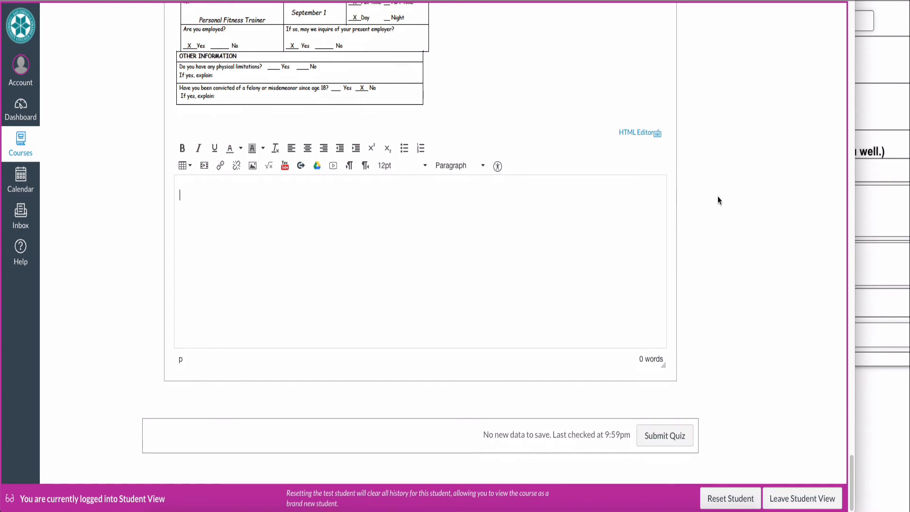
pyautogui.scroll(10, 718, 195)
pyautogui.scroll(15, 718, 195)
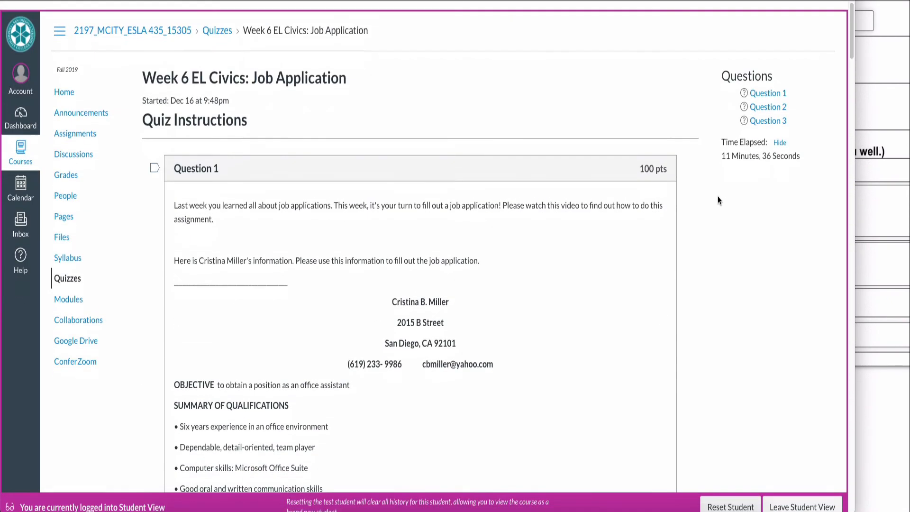